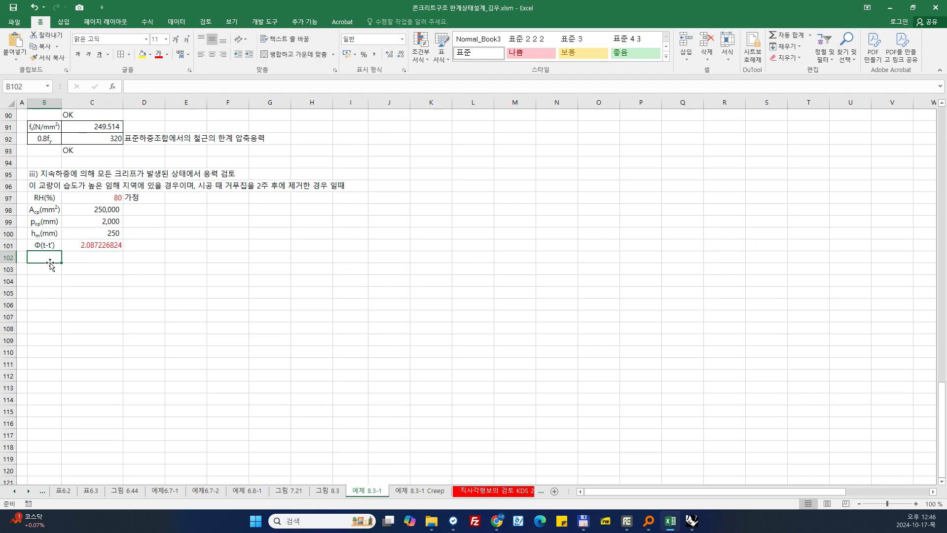
- Label cell B102 as Ece and enter the equation reference (8.3-1) in D102
{"action": "type", "text": "Ece"}
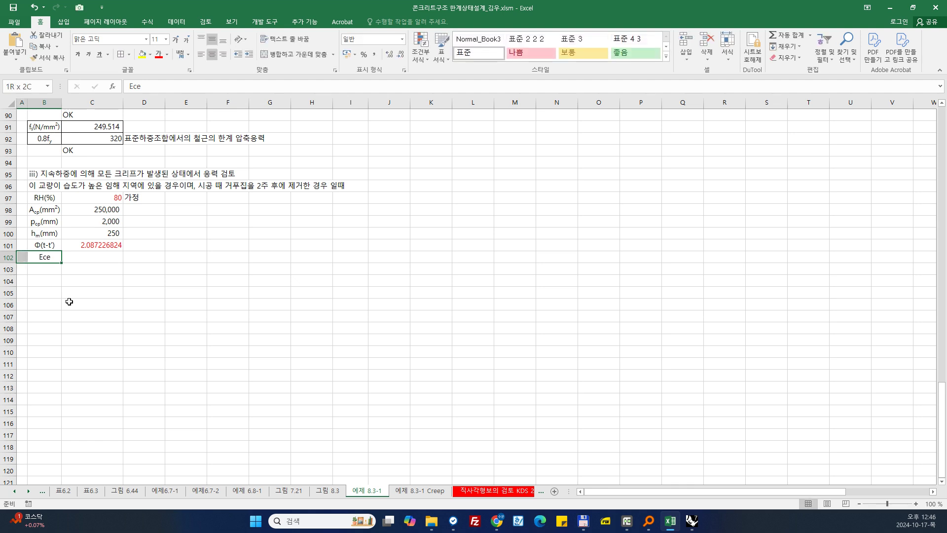
{"action": "key", "text": "Tab"}
{"action": "left_click", "coordinate": [144, 258]}
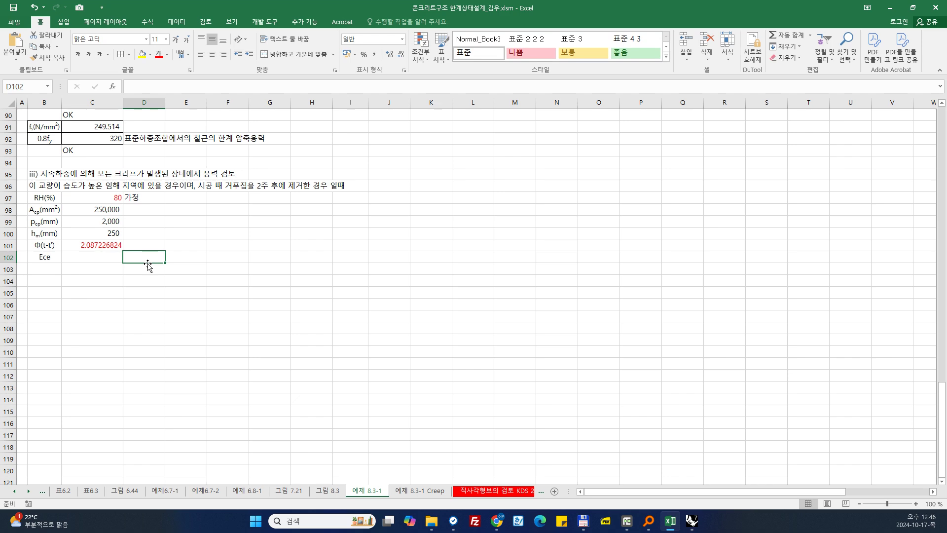
{"action": "type", "text": "("}
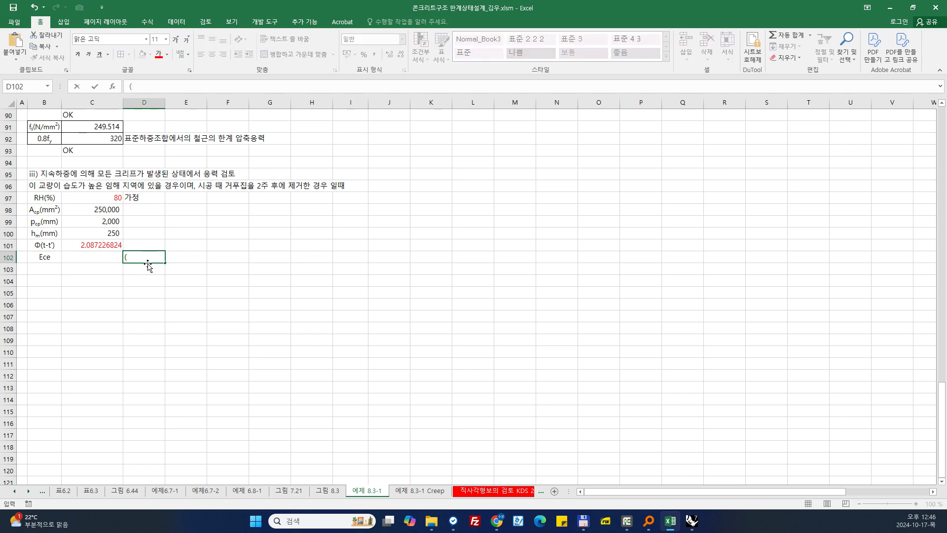
{"action": "type", "text": "8.3-1)"}
{"action": "key", "text": "Left"}
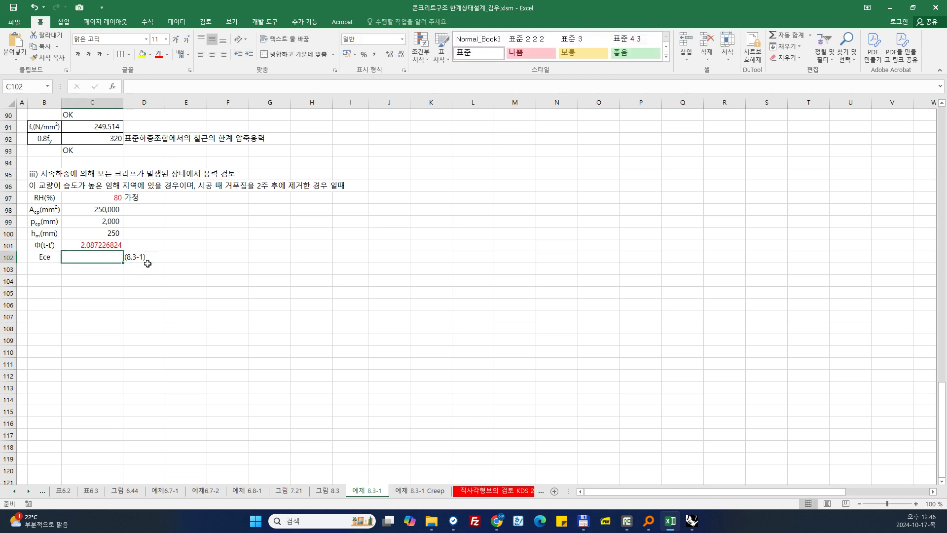
- Enter the Ece formula =(0.15+0.85)*C34/(0.85+(1+C101)*0.15) in cell C102
{"action": "type", "text": "=("}
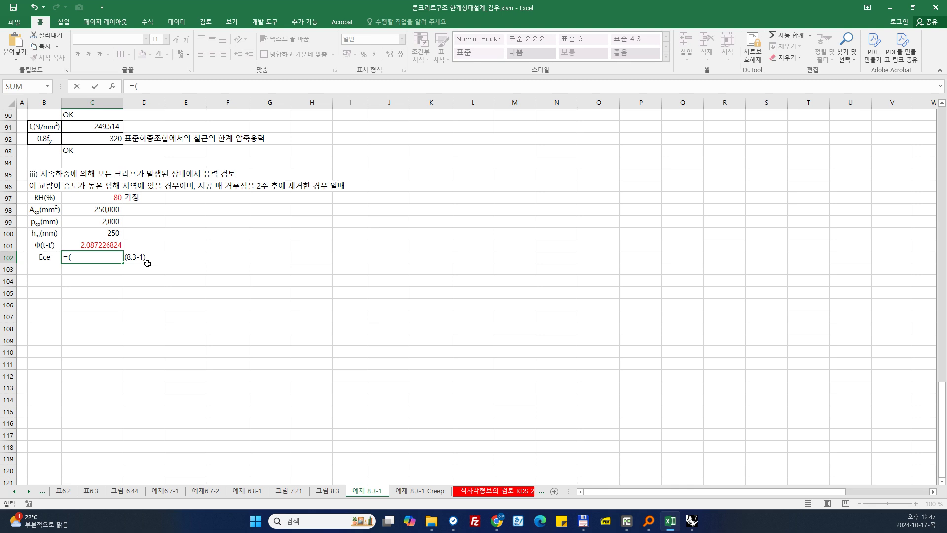
{"action": "type", "text": "0.15+0.85"}
{"action": "type", "text": ")*"}
{"action": "scroll", "coordinate": [126, 264], "scroll_direction": "up", "scroll_amount": 19}
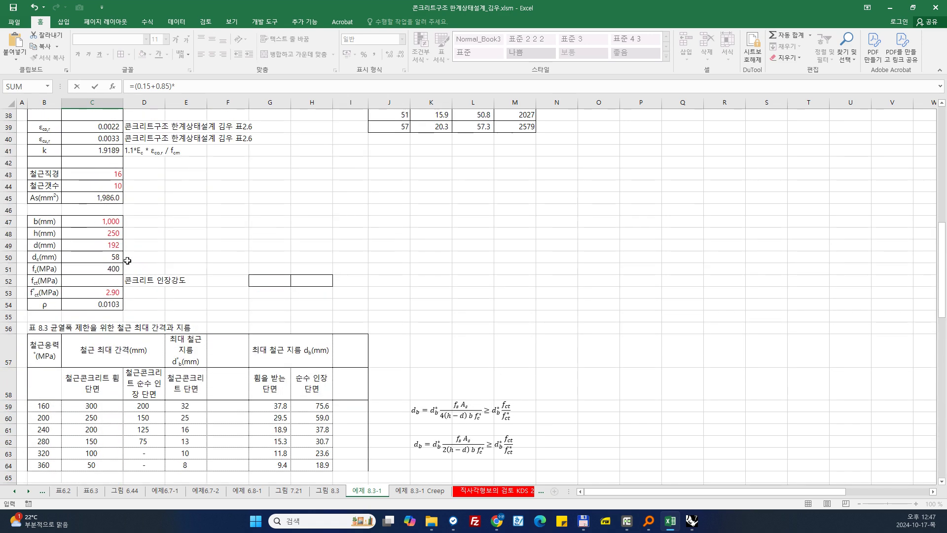
{"action": "scroll", "coordinate": [123, 263], "scroll_direction": "up", "scroll_amount": 6}
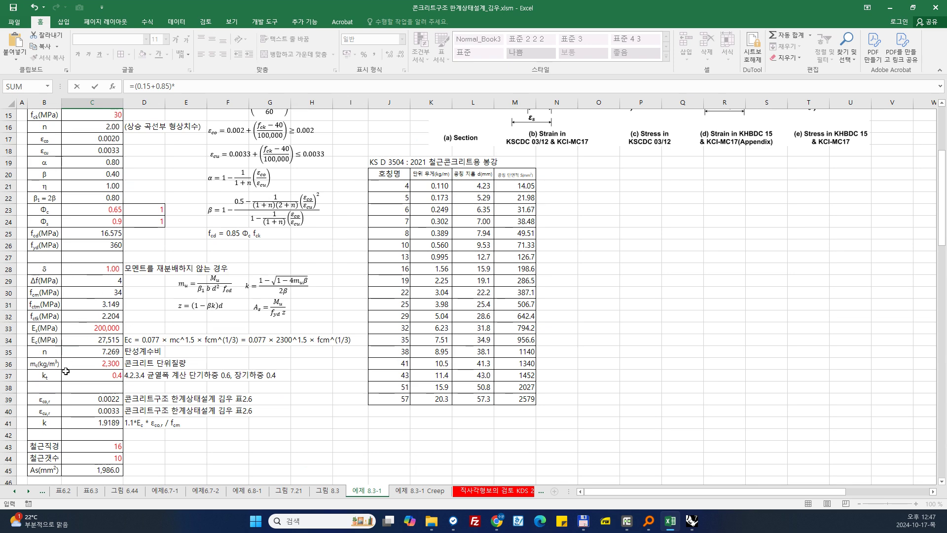
{"action": "left_click", "coordinate": [82, 341]}
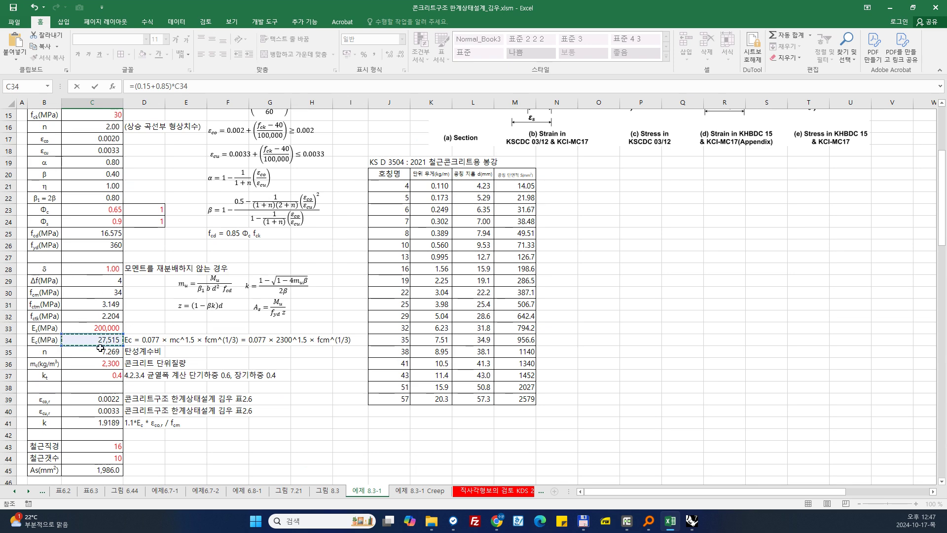
{"action": "scroll", "coordinate": [142, 367], "scroll_direction": "down", "scroll_amount": 20}
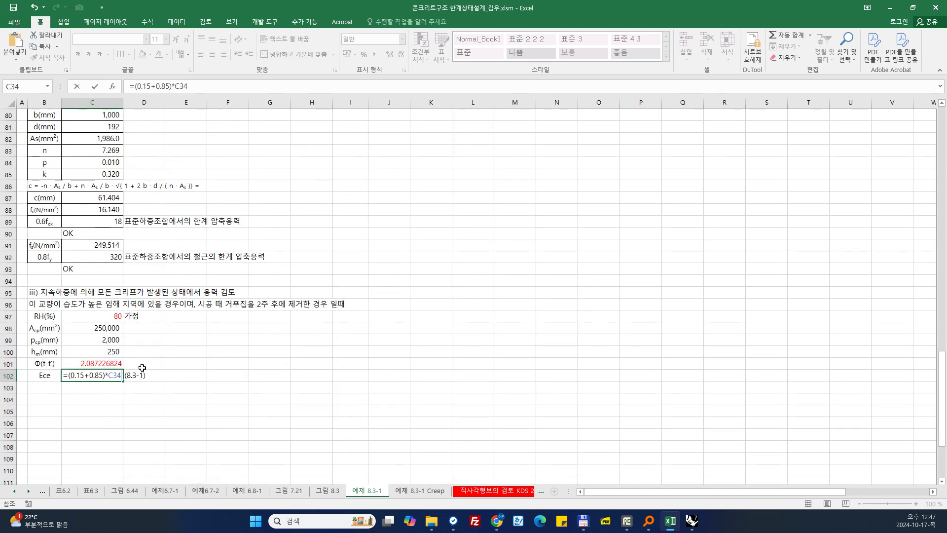
{"action": "type", "text": "/("}
{"action": "type", "text": "0.85"}
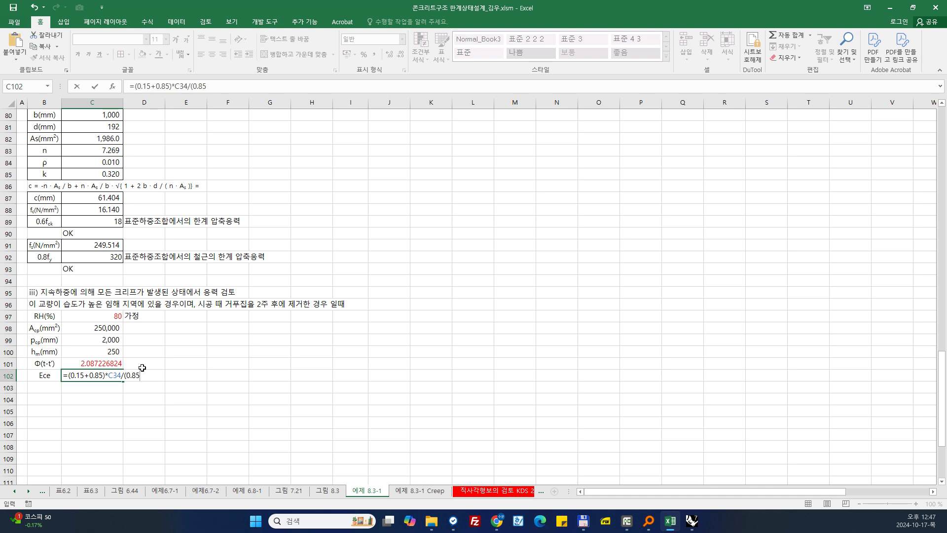
{"action": "type", "text": "+(1+"}
{"action": "left_click", "coordinate": [101, 362]}
{"action": "type", "text": ")"}
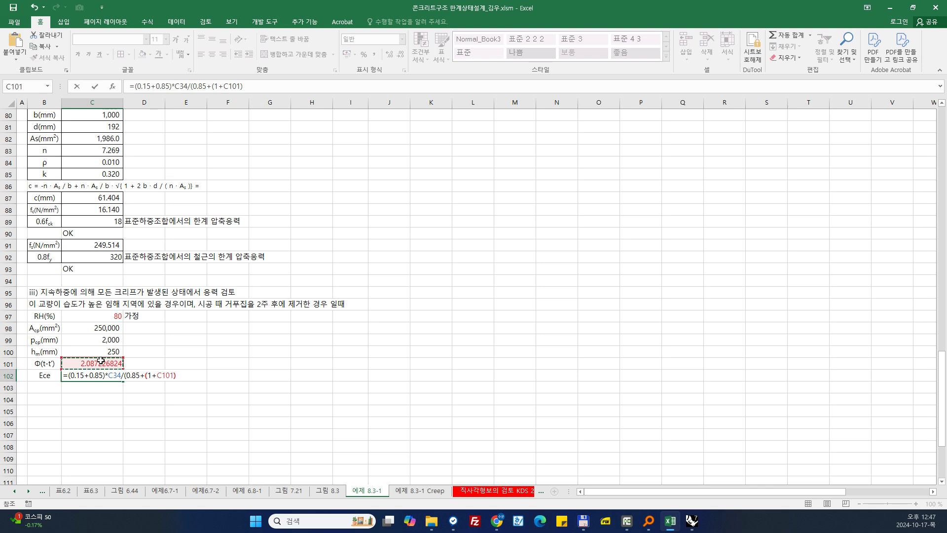
{"action": "type", "text": "*0.15)"}
{"action": "key", "text": "Return"}
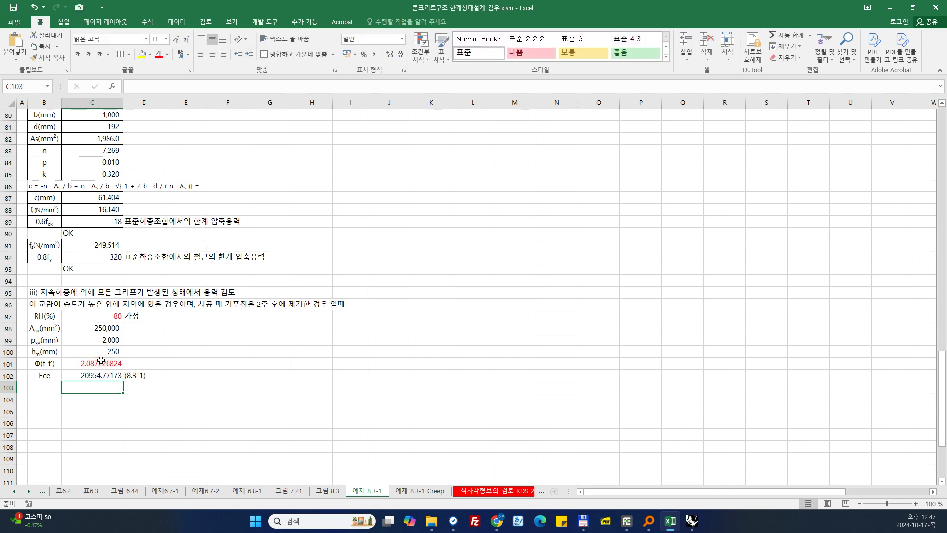
- Format the Ece result in C102 as a number with zero decimals and a thousands separator
{"action": "key", "text": "Up"}
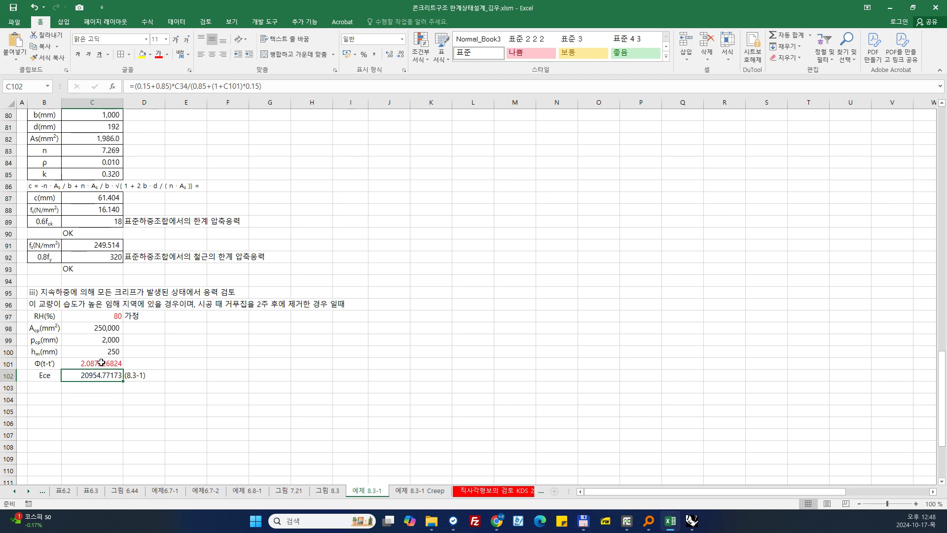
{"action": "key", "text": "ctrl+1"}
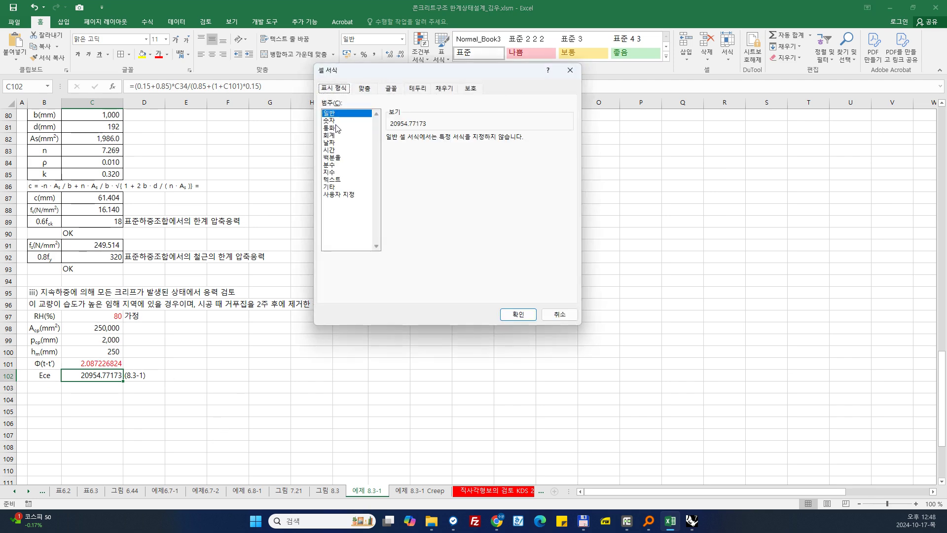
{"action": "left_click", "coordinate": [331, 121]}
{"action": "left_click", "coordinate": [389, 152]}
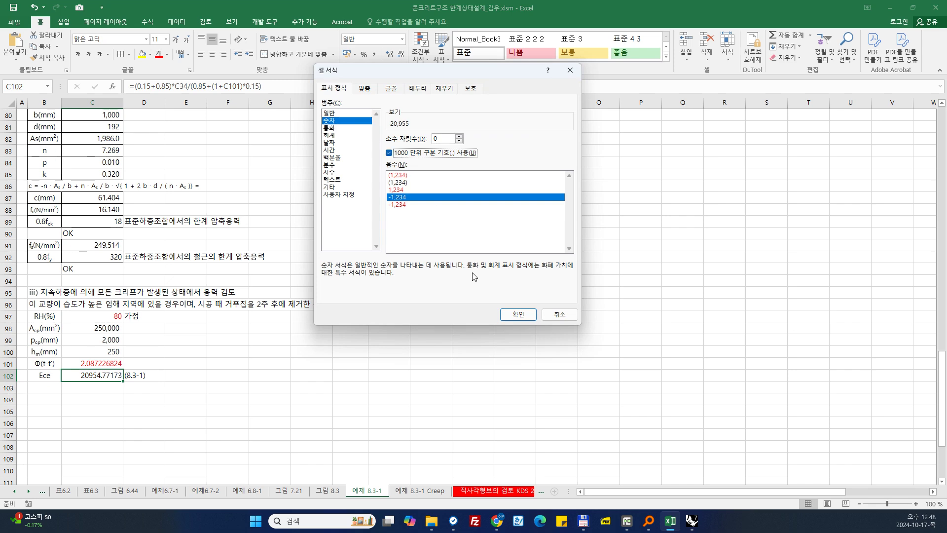
{"action": "left_click", "coordinate": [518, 316]}
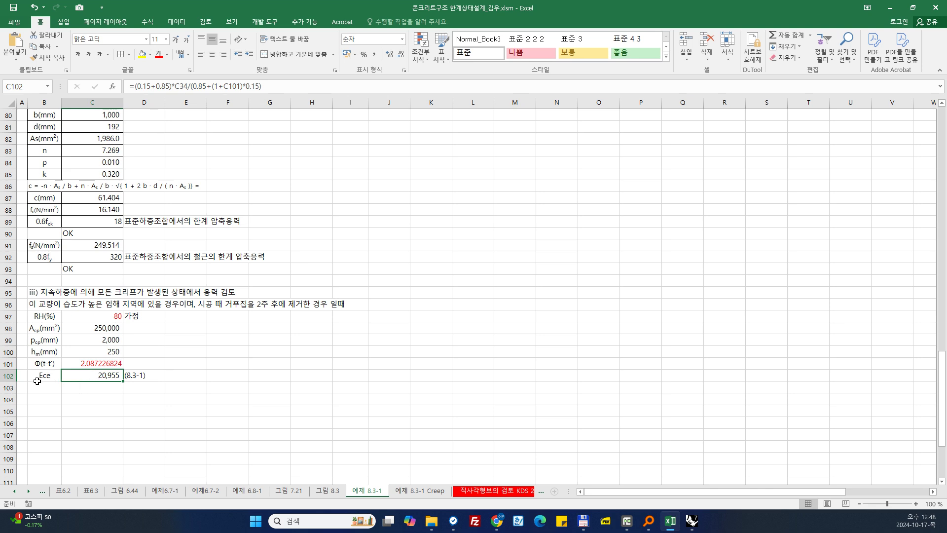
- Insert two blank rows above the Ece row
{"action": "left_click_drag", "start_coordinate": [13, 376], "coordinate": [14, 383]}
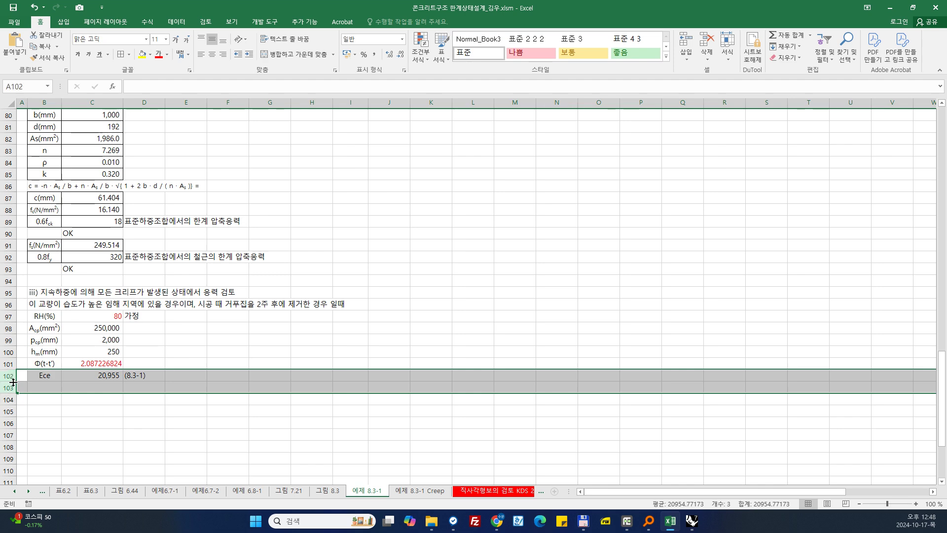
{"action": "right_click", "coordinate": [13, 383]}
{"action": "left_click", "coordinate": [58, 308]}
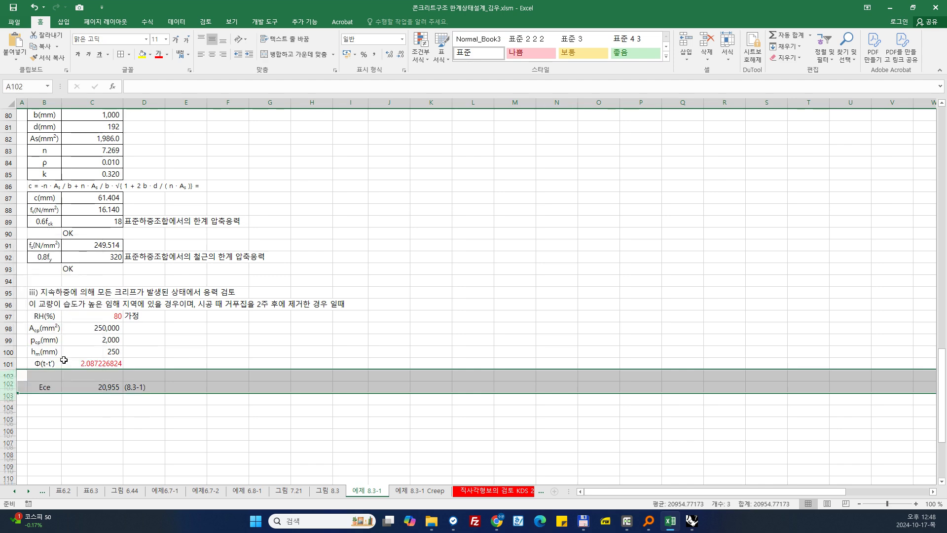
- Label the two new rows 고정하중비율 in B102 and 활하중비율 in B103
{"action": "left_click", "coordinate": [48, 376]}
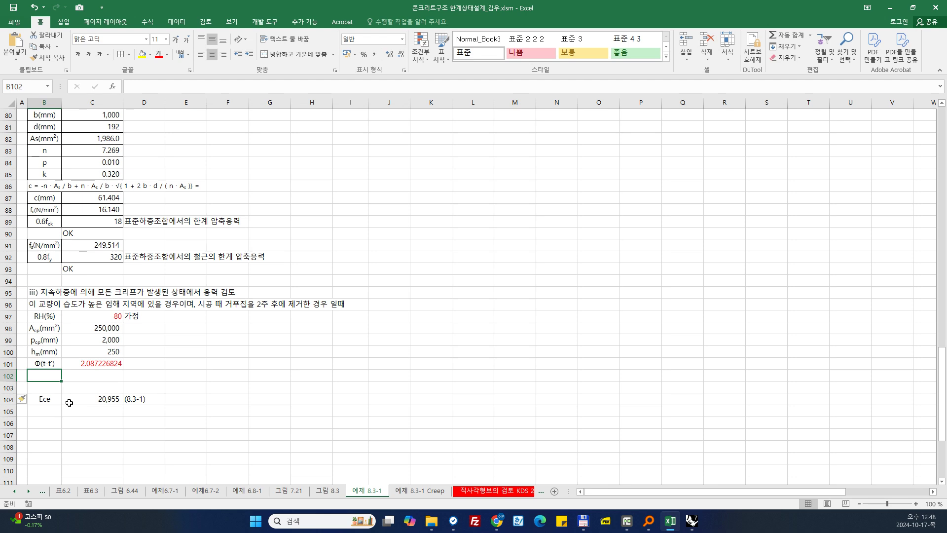
{"action": "type", "text": "ㄷㅊ"}
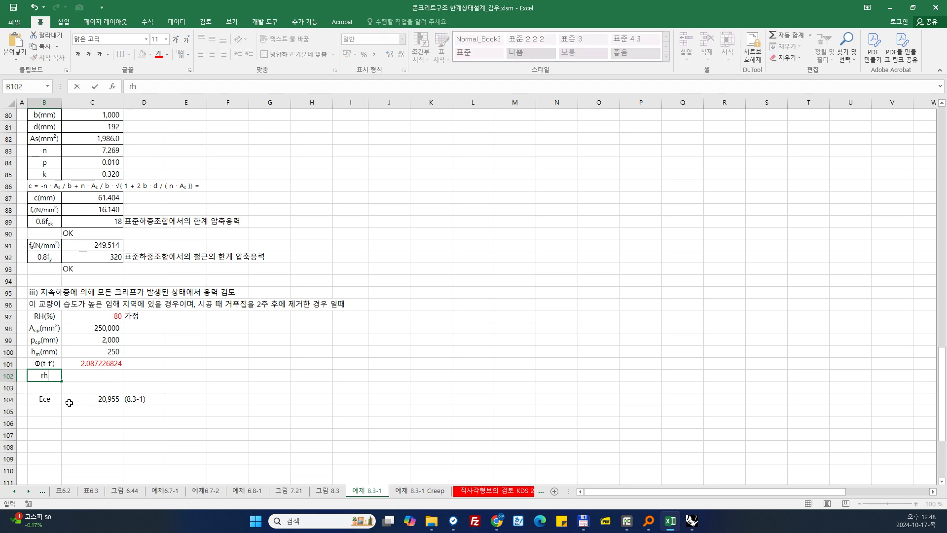
{"action": "key", "text": "BackSpace"}
{"action": "key", "text": "BackSpace"}
{"action": "type", "text": "고정하중비율"}
{"action": "key", "text": "Return"}
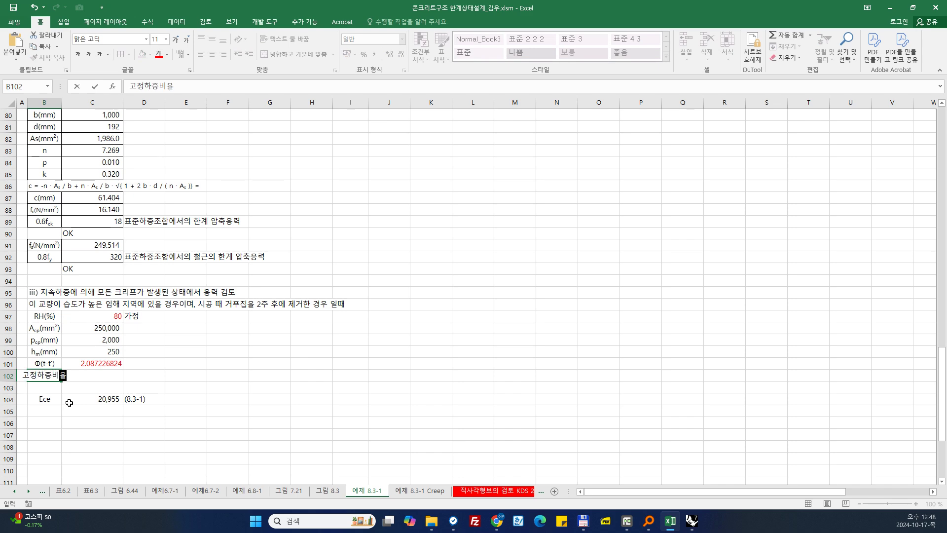
{"action": "type", "text": "활핫"}
{"action": "key", "text": "BackSpace"}
{"action": "type", "text": "중비율"}
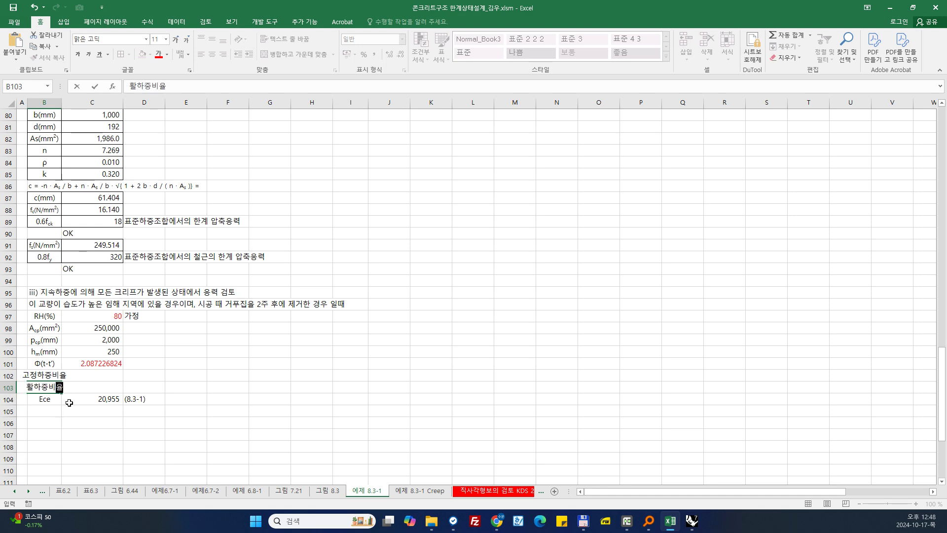
{"action": "key", "text": "Return"}
- Enter the load ratios 0.15 for 고정하중비율 in C102 and 0.85 for 활하중비율 in C103
{"action": "key", "text": "Right"}
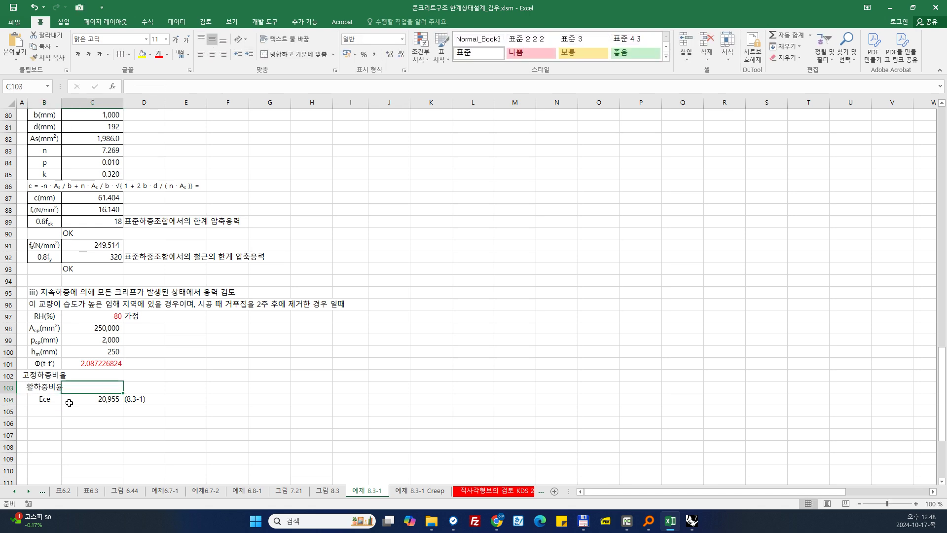
{"action": "key", "text": "Up"}
{"action": "type", "text": "0.15"}
{"action": "key", "text": "Return"}
{"action": "type", "text": "0.85"}
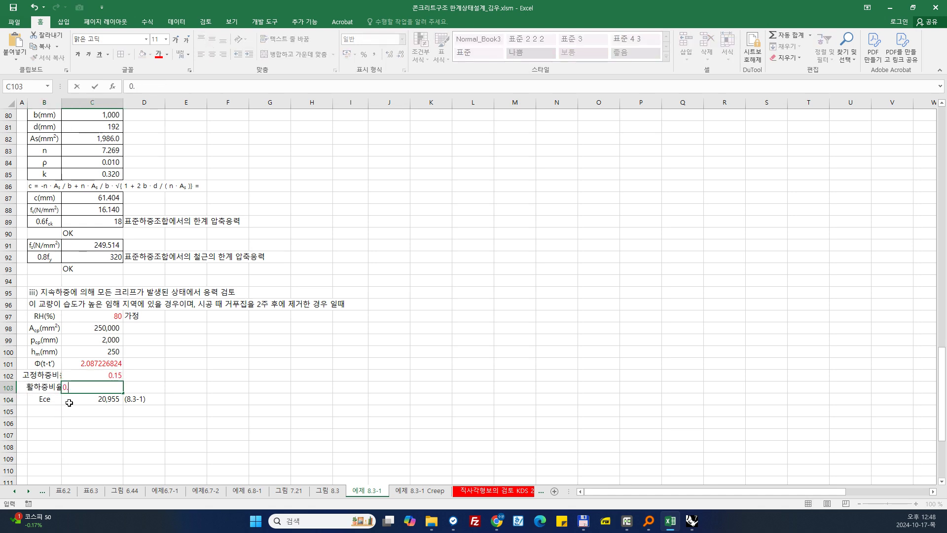
{"action": "key", "text": "Return"}
- Replace the constants in the Ece formula with cell references so it reads =(C102+C103)*C34/(C103+(1+C101)*C102)
{"action": "double_click", "coordinate": [69, 403]}
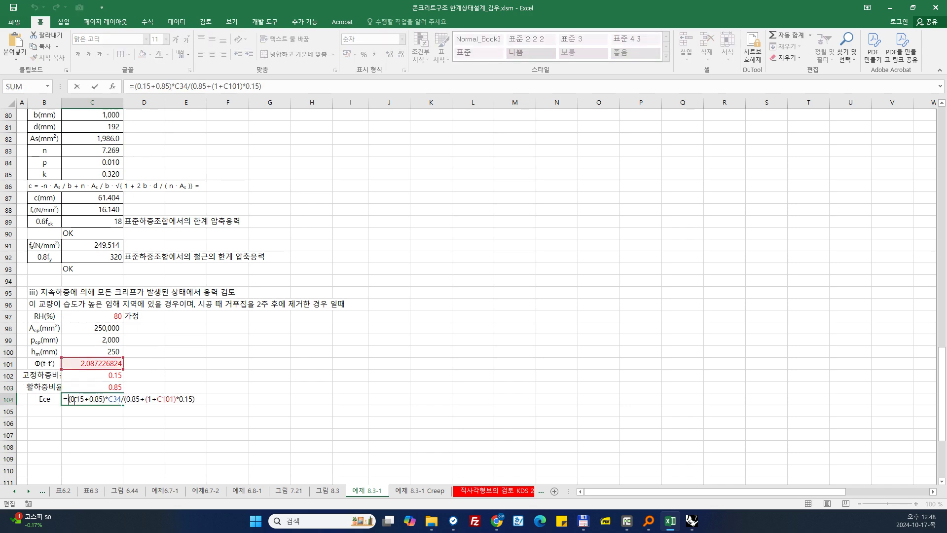
{"action": "left_click_drag", "start_coordinate": [69, 403], "coordinate": [203, 399]}
{"action": "left_click", "coordinate": [94, 376]}
{"action": "left_click", "coordinate": [106, 387]}
{"action": "left_click", "coordinate": [106, 387]}
{"action": "left_click", "coordinate": [108, 376]}
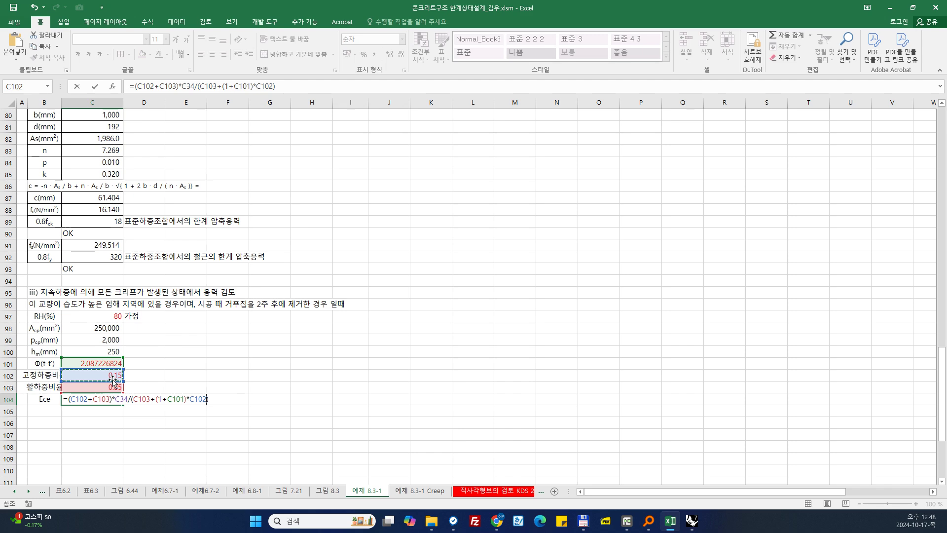
{"action": "key", "text": "Return"}
- Format the letters "ce" of the Ece label in B104 as subscript
{"action": "left_click", "coordinate": [48, 417]}
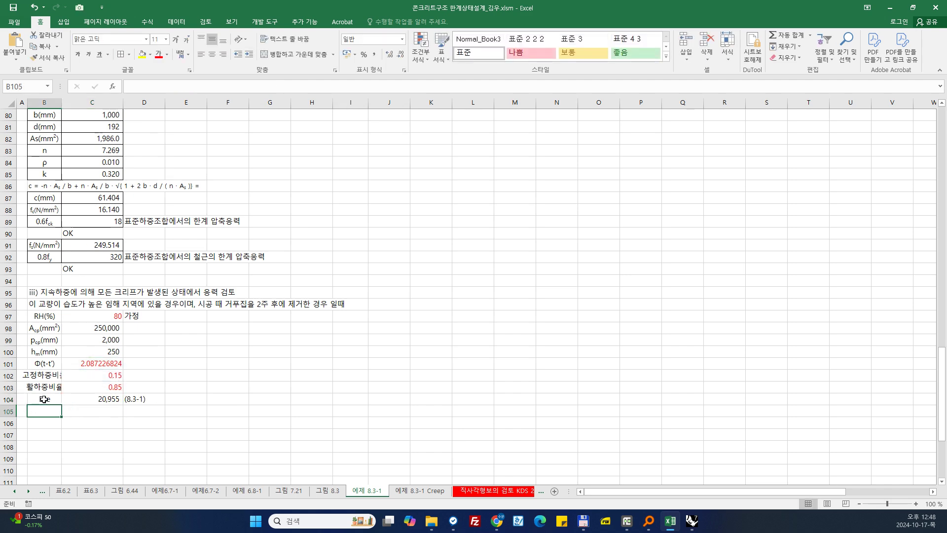
{"action": "double_click", "coordinate": [44, 398]}
{"action": "left_click_drag", "start_coordinate": [45, 399], "coordinate": [113, 386]}
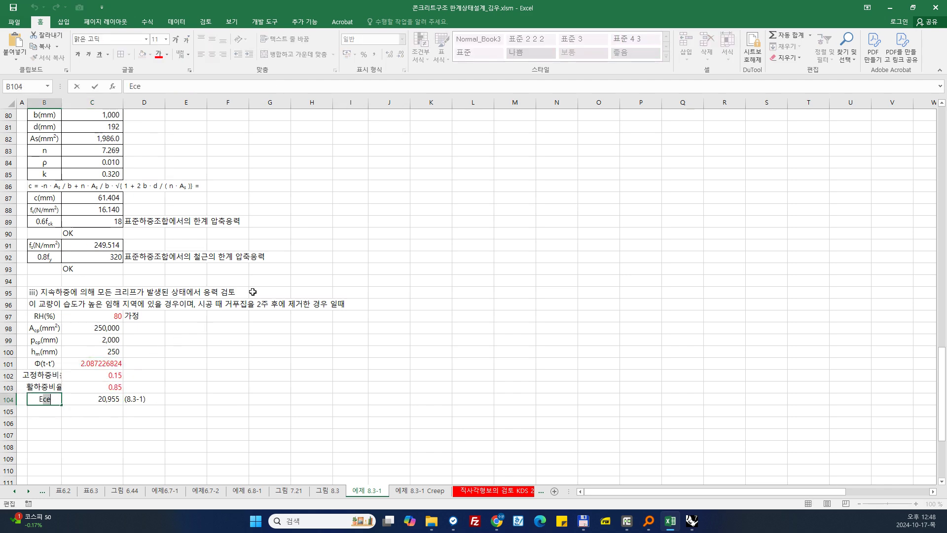
{"action": "key", "text": "ctrl+1"}
{"action": "left_click", "coordinate": [330, 230]}
{"action": "key", "text": "Return"}
{"action": "left_click", "coordinate": [312, 363]}
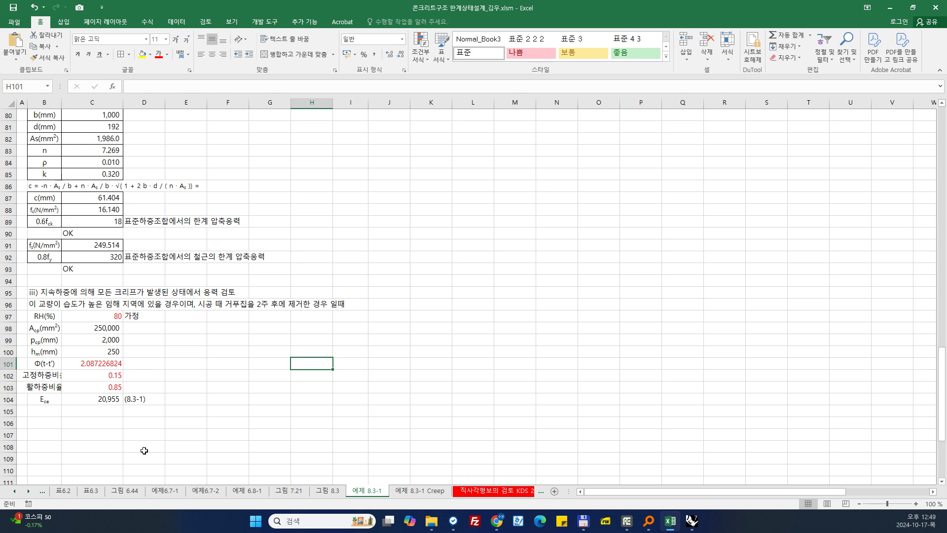
- Append the equation reference (3.3-10) to the note beside the Ece value in D104
{"action": "double_click", "coordinate": [157, 402]}
{"action": "type", "text": "("}
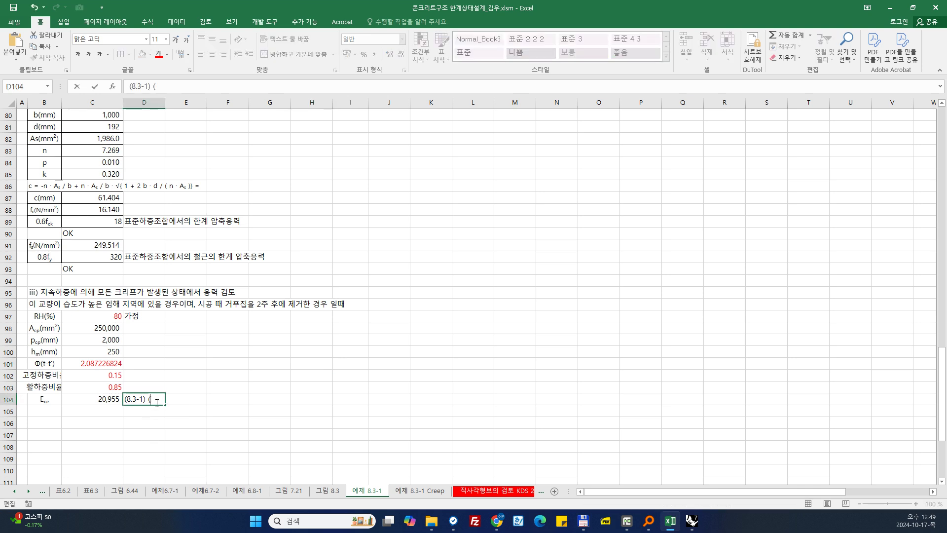
{"action": "type", "text": "3.3-10)"}
{"action": "key", "text": "Return"}
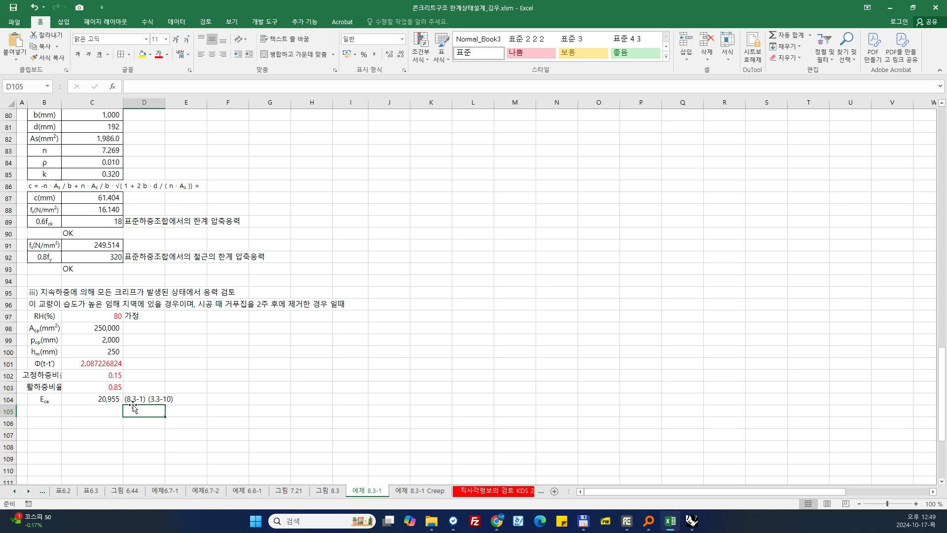
- Label B105 as n and calculate the modular ratio in C105 with the formula =C33/C104
{"action": "left_click", "coordinate": [50, 411]}
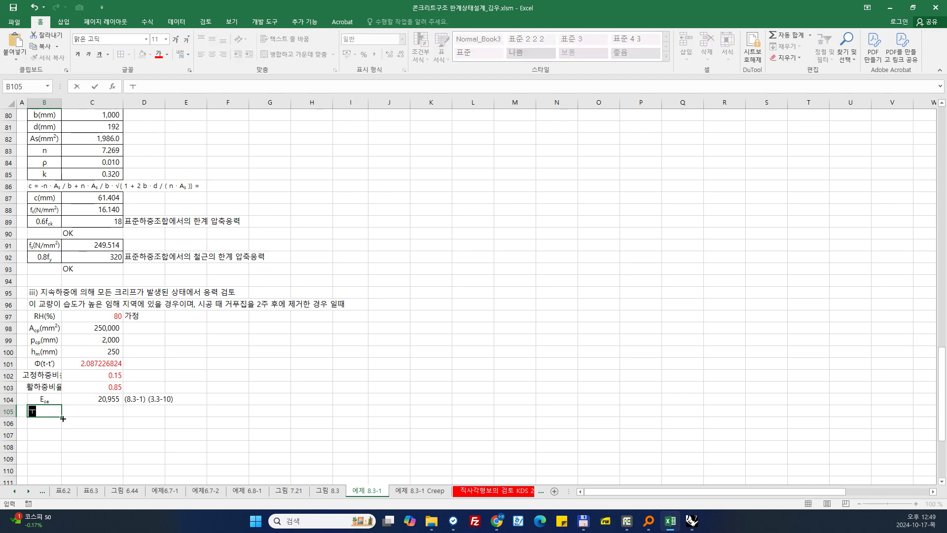
{"action": "type", "text": "n"}
{"action": "key", "text": "Tab"}
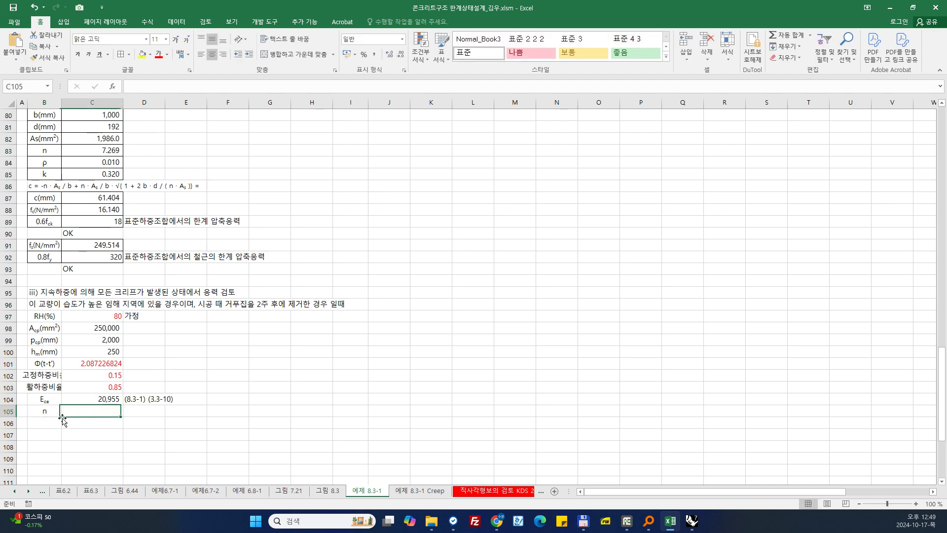
{"action": "type", "text": "="}
{"action": "scroll", "coordinate": [64, 414], "scroll_direction": "up", "scroll_amount": 20}
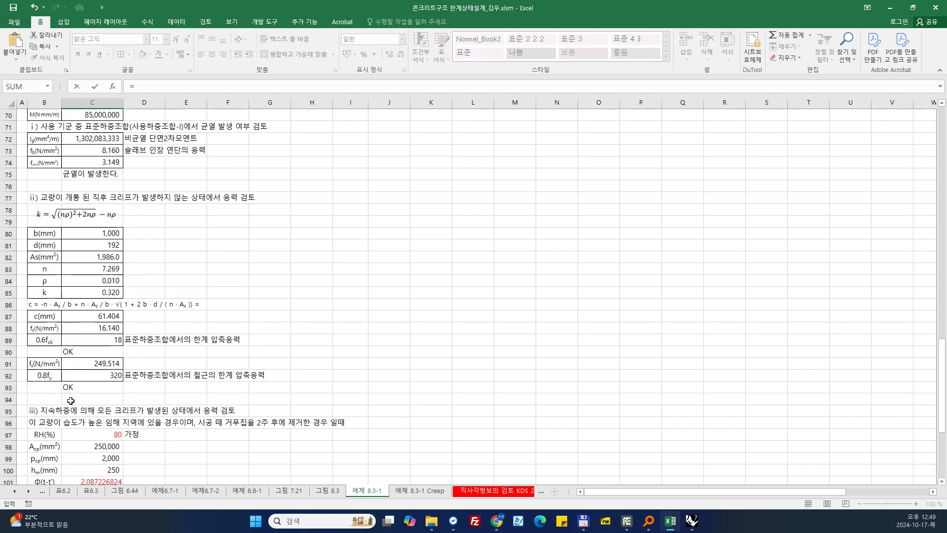
{"action": "scroll", "coordinate": [98, 408], "scroll_direction": "down", "scroll_amount": 2}
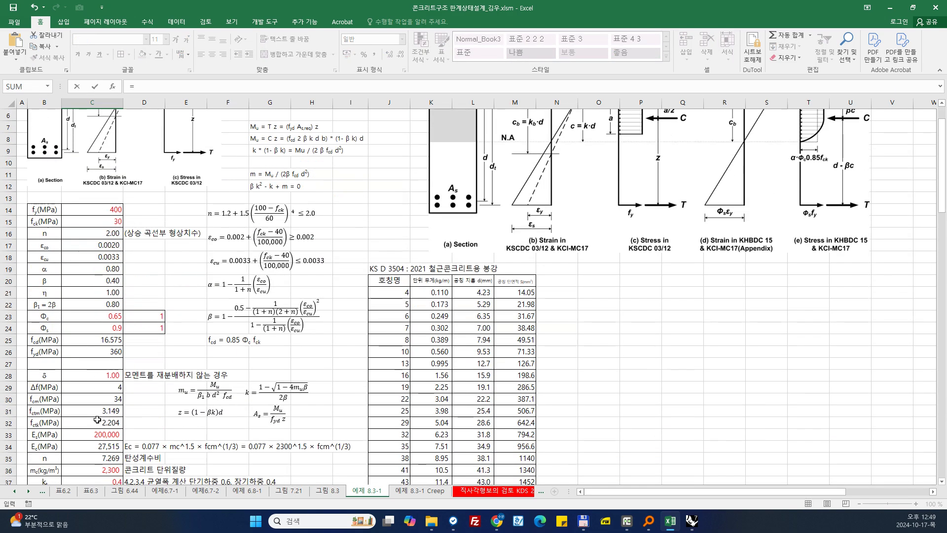
{"action": "left_click", "coordinate": [104, 434]}
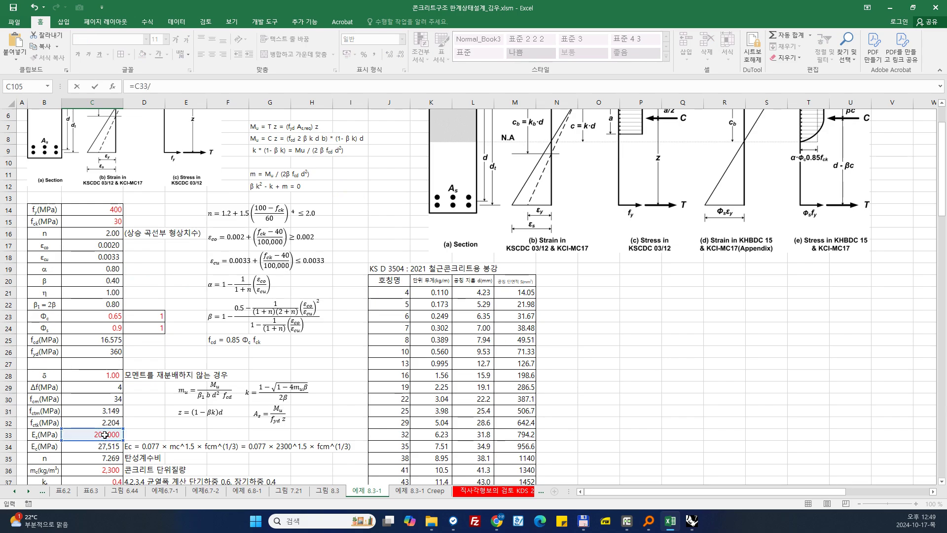
{"action": "type", "text": "/"}
{"action": "scroll", "coordinate": [102, 425], "scroll_direction": "down", "scroll_amount": 3}
{"action": "scroll", "coordinate": [99, 246], "scroll_direction": "up", "scroll_amount": 1}
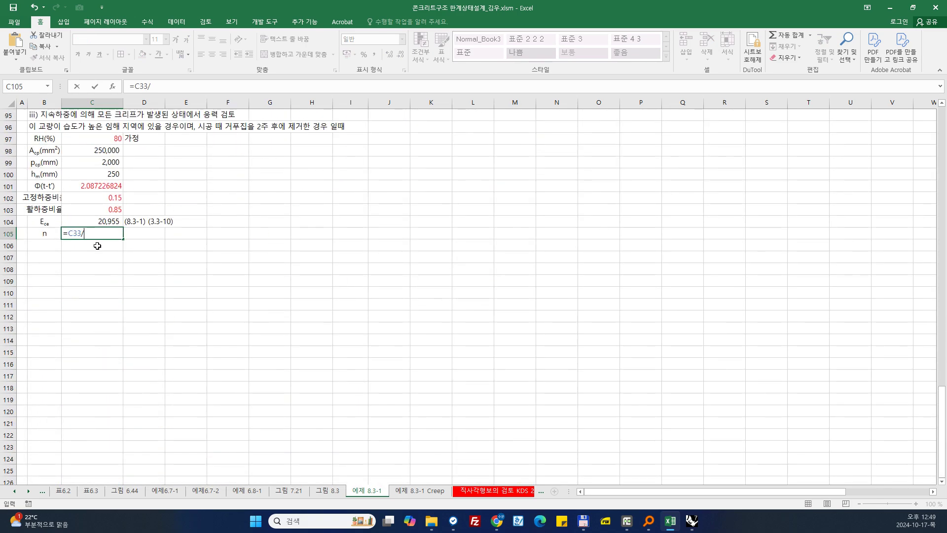
{"action": "left_click", "coordinate": [98, 221]}
{"action": "key", "text": "Return"}
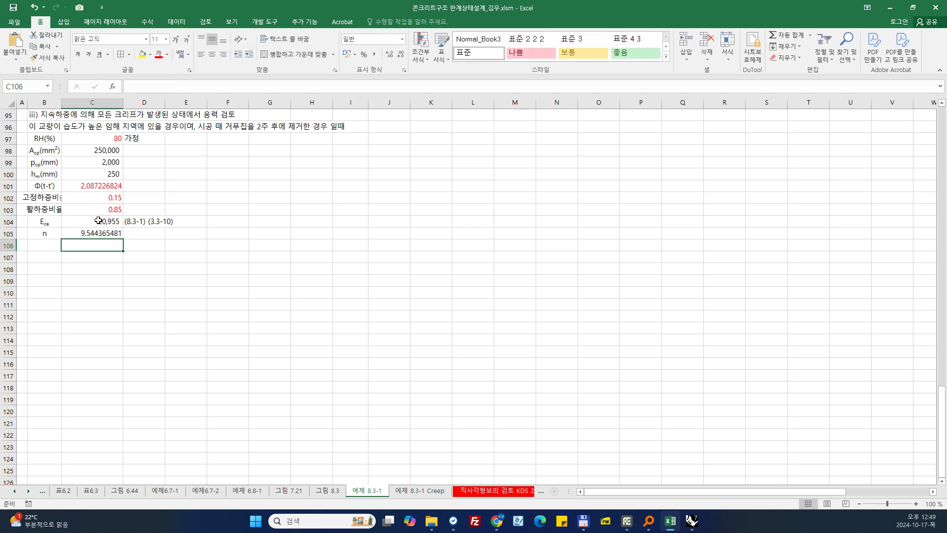
- Examine the formula for k in C85 of the no-creep stress check
{"action": "scroll", "coordinate": [51, 262], "scroll_direction": "up", "scroll_amount": 3}
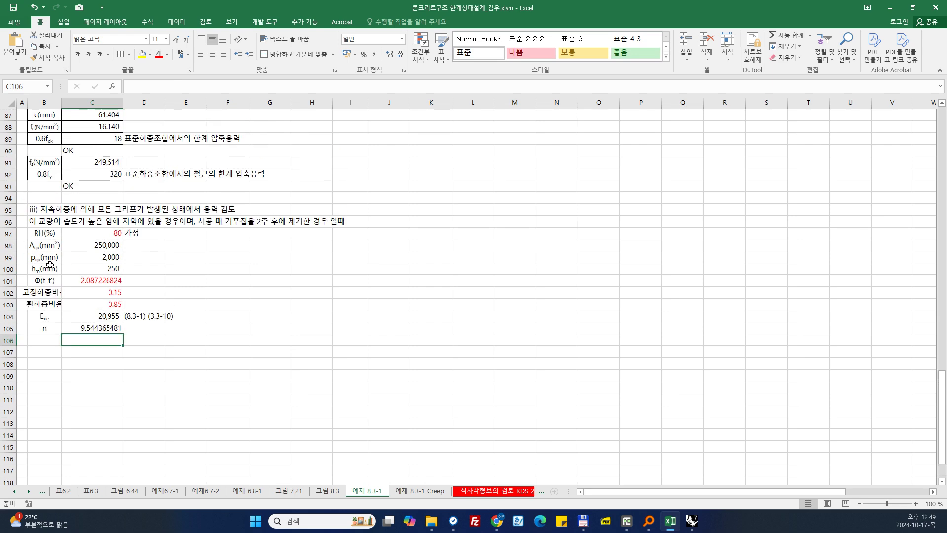
{"action": "left_click", "coordinate": [92, 151]}
{"action": "double_click", "coordinate": [93, 151]}
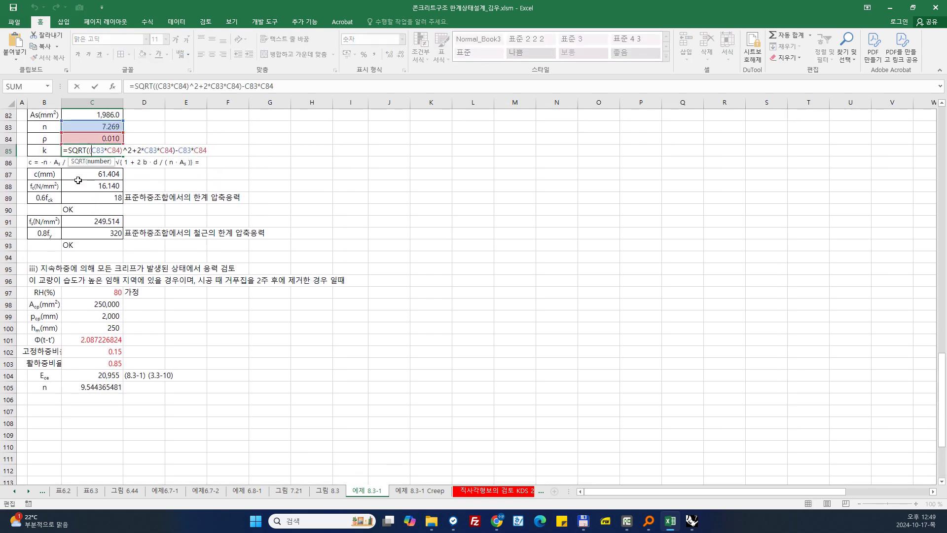
{"action": "scroll", "coordinate": [92, 158], "scroll_direction": "up", "scroll_amount": 1}
{"action": "key", "text": "Escape"}
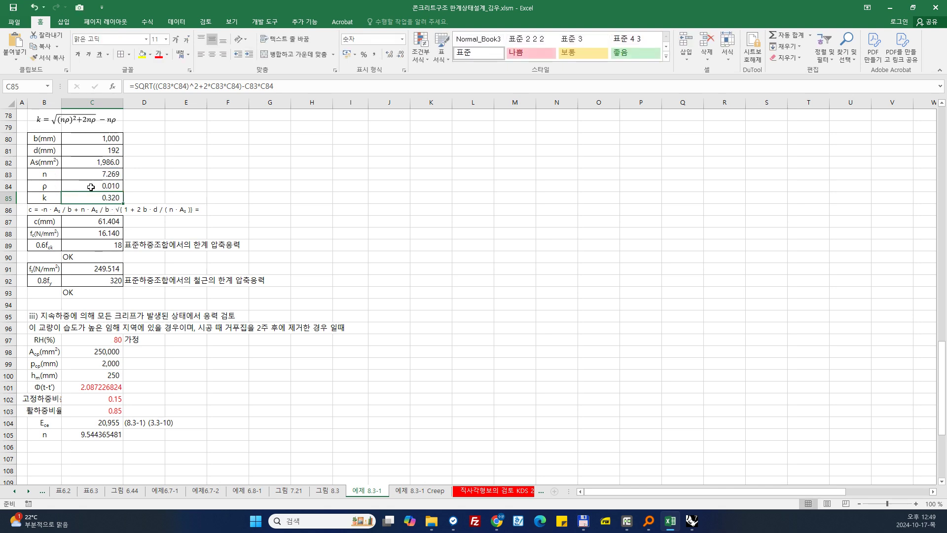
{"action": "left_click", "coordinate": [54, 182]}
{"action": "double_click", "coordinate": [85, 198]}
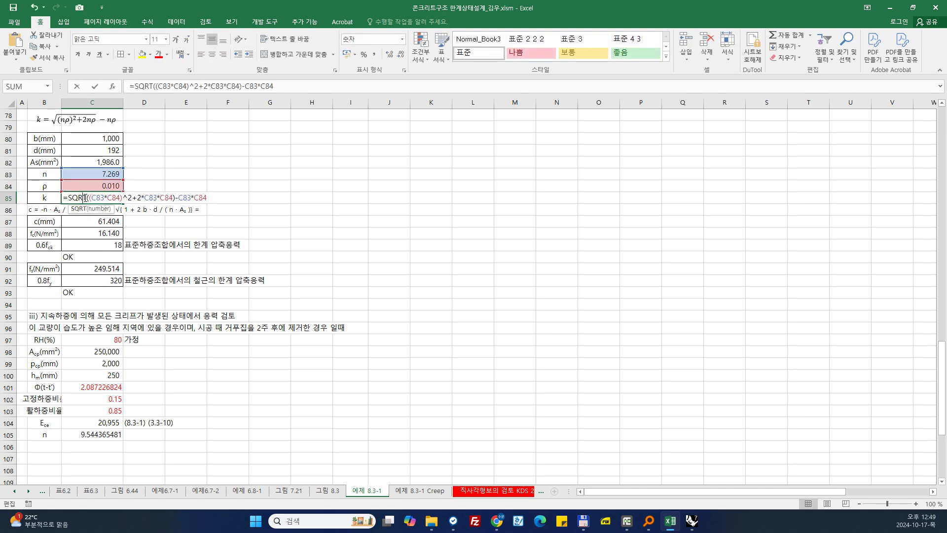
{"action": "key", "text": "Escape"}
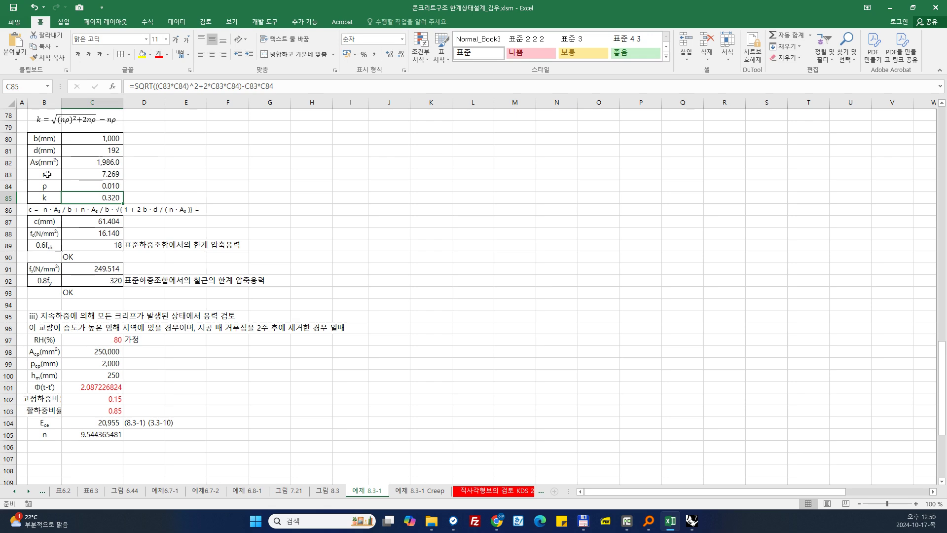
- Copy the ρ and k rows from B84:C85 to B106:C107, below the new modular ratio
{"action": "left_click_drag", "start_coordinate": [46, 186], "coordinate": [92, 197]}
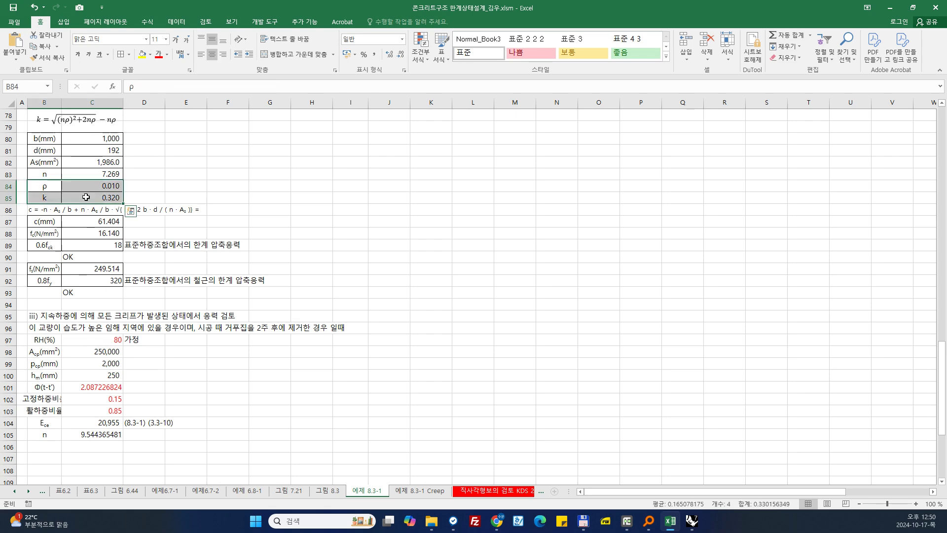
{"action": "key", "text": "ctrl+c"}
{"action": "scroll", "coordinate": [57, 386], "scroll_direction": "down", "scroll_amount": 1}
{"action": "left_click", "coordinate": [53, 399]}
{"action": "key", "text": "ctrl+v"}
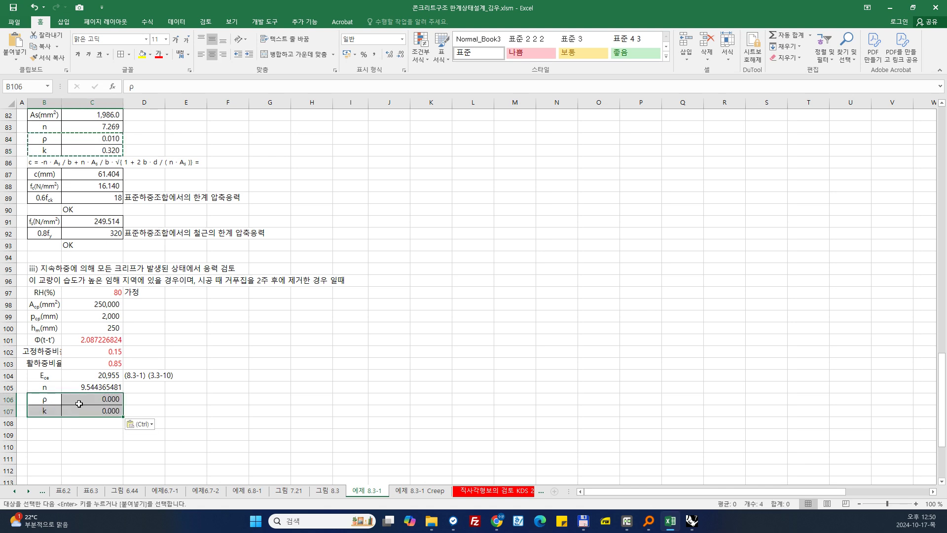
- Correct the ρ formula in C106 to use the same reinforcement ratio as C84, and check the cell references of k in C107
{"action": "left_click", "coordinate": [81, 399]}
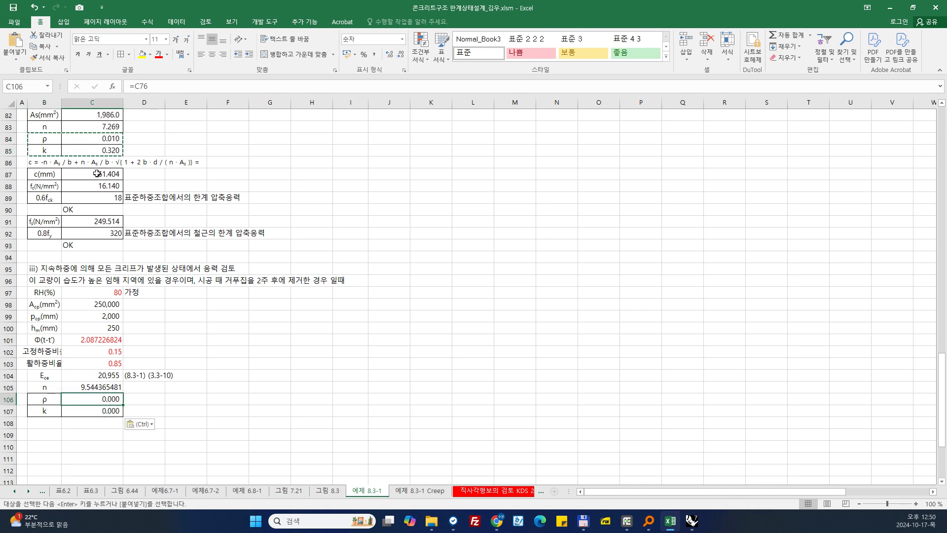
{"action": "left_click", "coordinate": [94, 139]}
{"action": "key", "text": "Escape"}
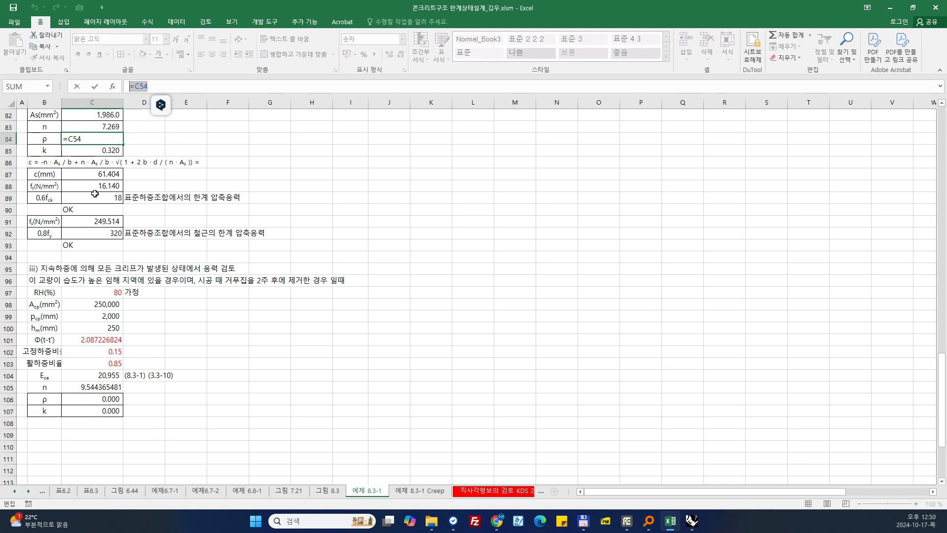
{"action": "left_click", "coordinate": [91, 401]}
{"action": "type", "text": "=C84"}
{"action": "key", "text": "Return"}
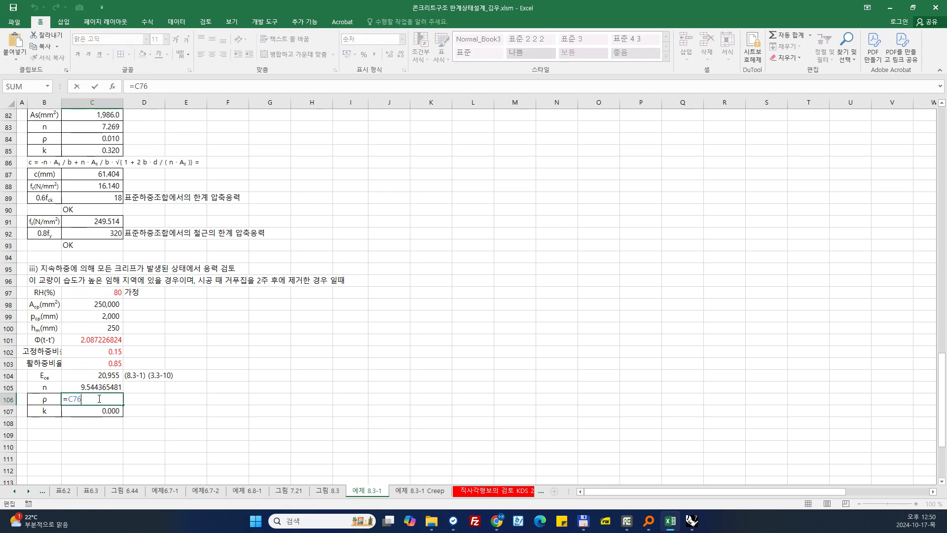
{"action": "double_click", "coordinate": [76, 410]}
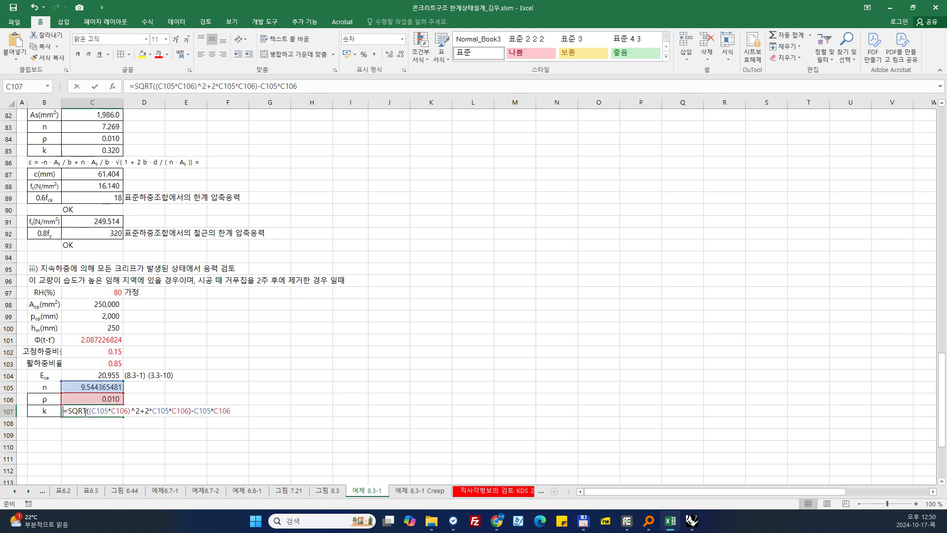
{"action": "key", "text": "Escape"}
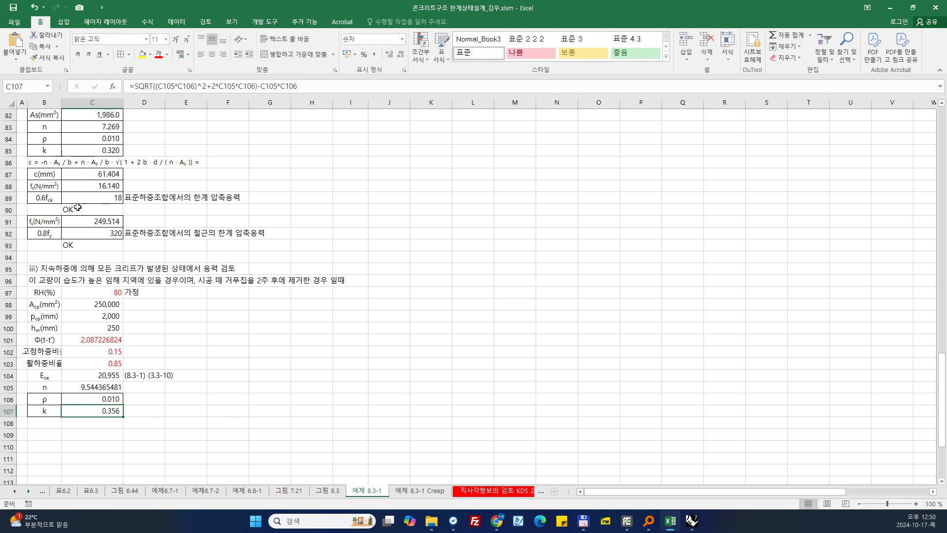
- Add borders around and between the Ece and n cells in B104:C105
{"action": "left_click", "coordinate": [71, 127]}
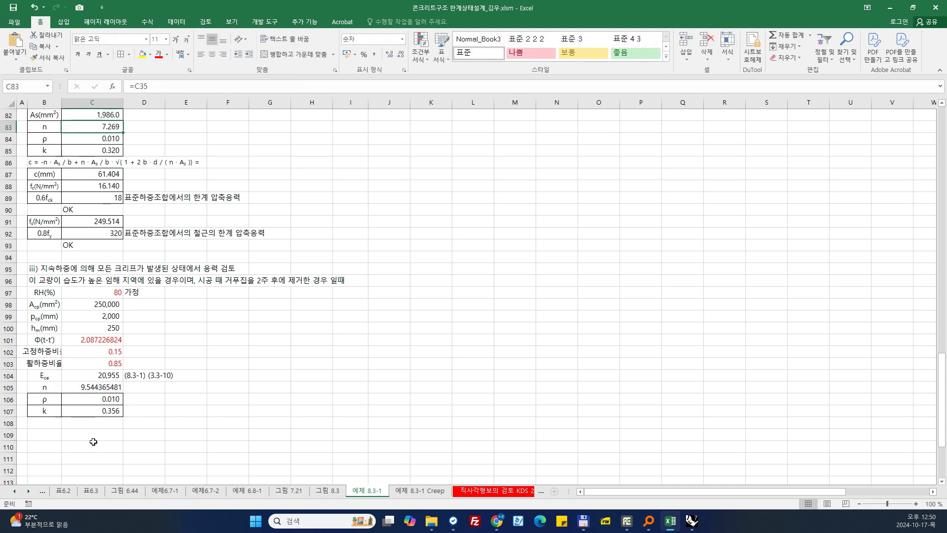
{"action": "left_click_drag", "start_coordinate": [44, 376], "coordinate": [99, 387]}
{"action": "key", "text": "ctrl+v"}
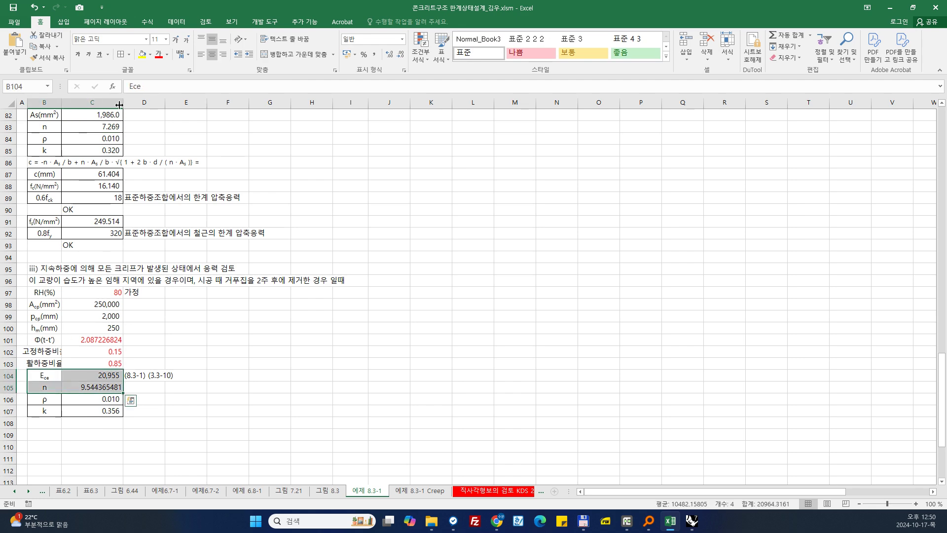
- Apply the three-decimal cell format of ρ in C106 to the modular ratio in C105
{"action": "left_click", "coordinate": [87, 387]}
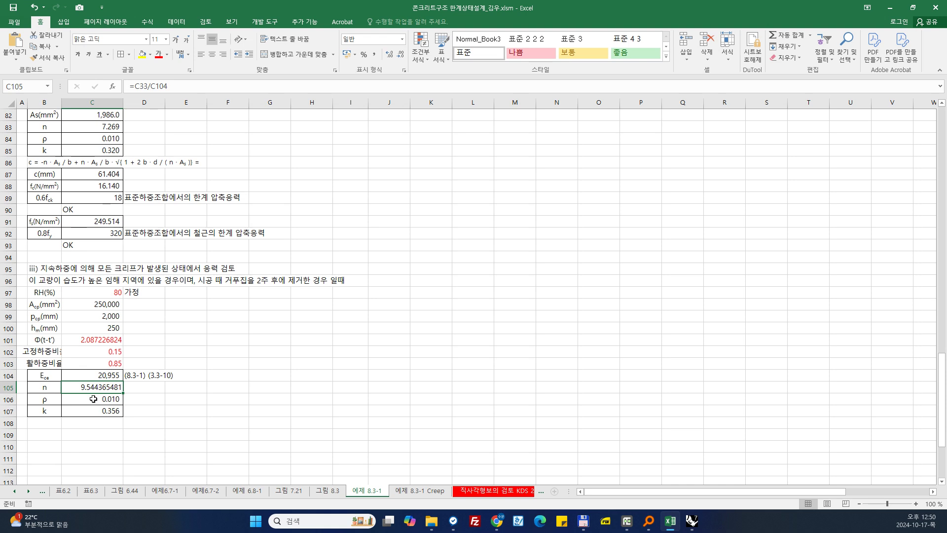
{"action": "left_click", "coordinate": [93, 398]}
{"action": "left_click", "coordinate": [47, 58]}
{"action": "left_click", "coordinate": [88, 387]}
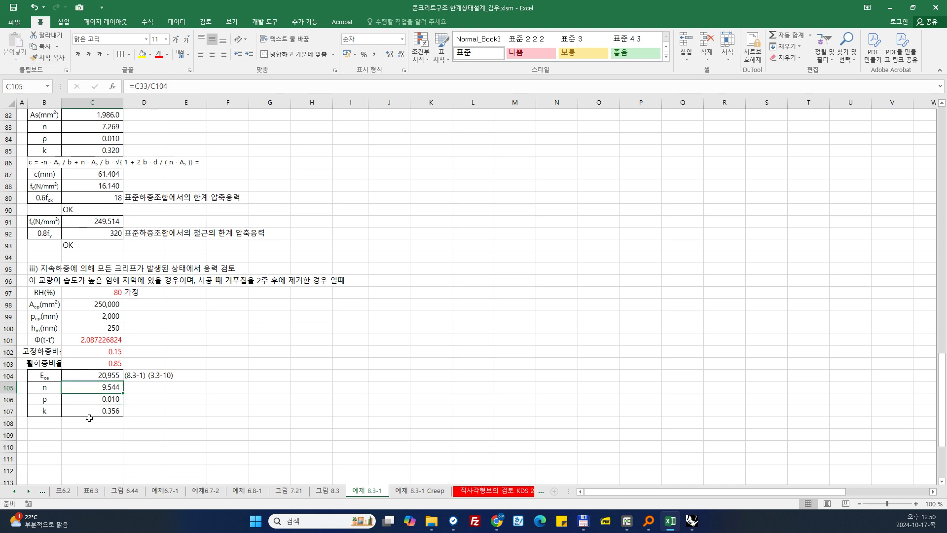
{"action": "left_click", "coordinate": [90, 420]}
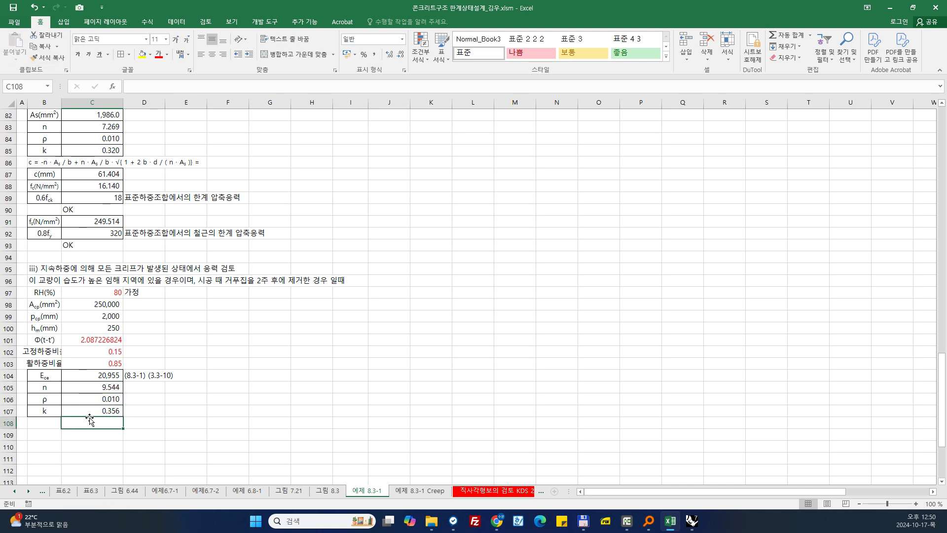
{"action": "left_click", "coordinate": [92, 377]}
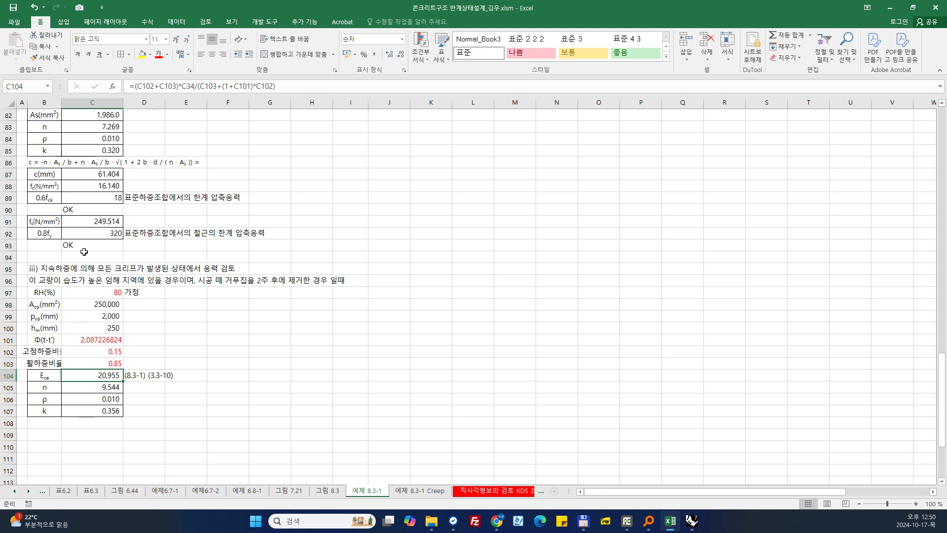
- Copy the c(mm) label and value from B87:C87 to B108:C108, below the k row
{"action": "left_click", "coordinate": [66, 175]}
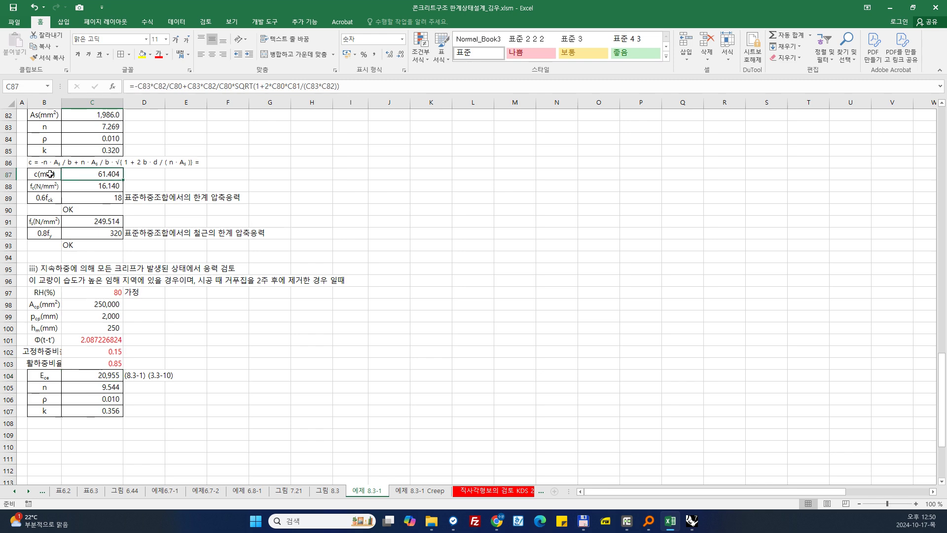
{"action": "left_click", "coordinate": [50, 174]}
{"action": "left_click_drag", "start_coordinate": [65, 173], "coordinate": [79, 173]}
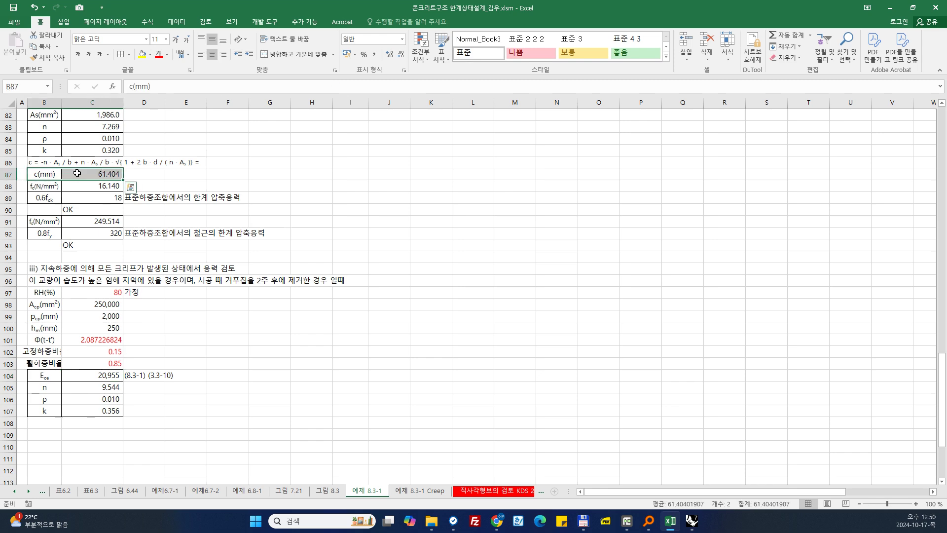
{"action": "key", "text": "ctrl+c"}
{"action": "left_click", "coordinate": [64, 424]}
{"action": "key", "text": "ctrl+v"}
{"action": "key", "text": "Escape"}
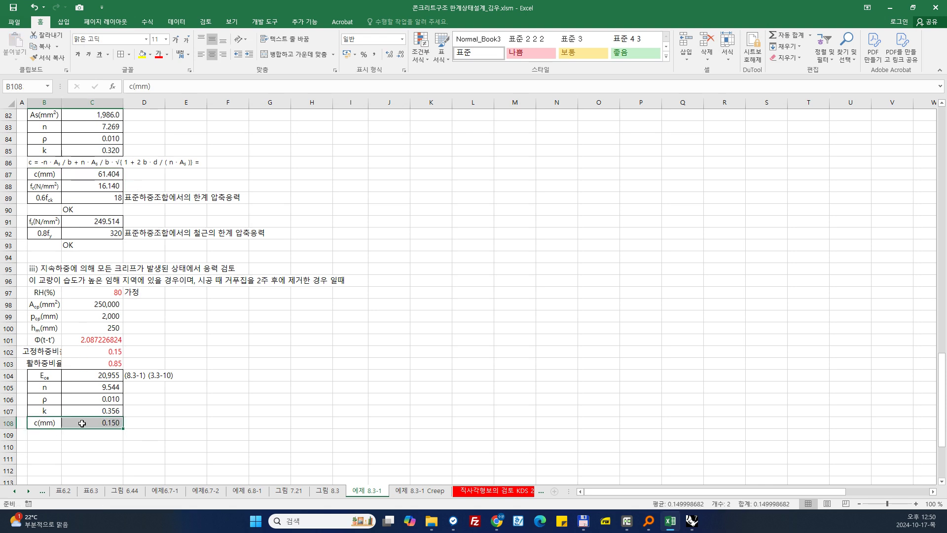
{"action": "left_click", "coordinate": [64, 424]}
- Replace the shifted formula in C108 with the exact formula text of C87, =-C83*C82/C80+C83*C82/C80*SQRT(1+2*C80*C81/(C83*C82))
{"action": "left_click", "coordinate": [85, 172]}
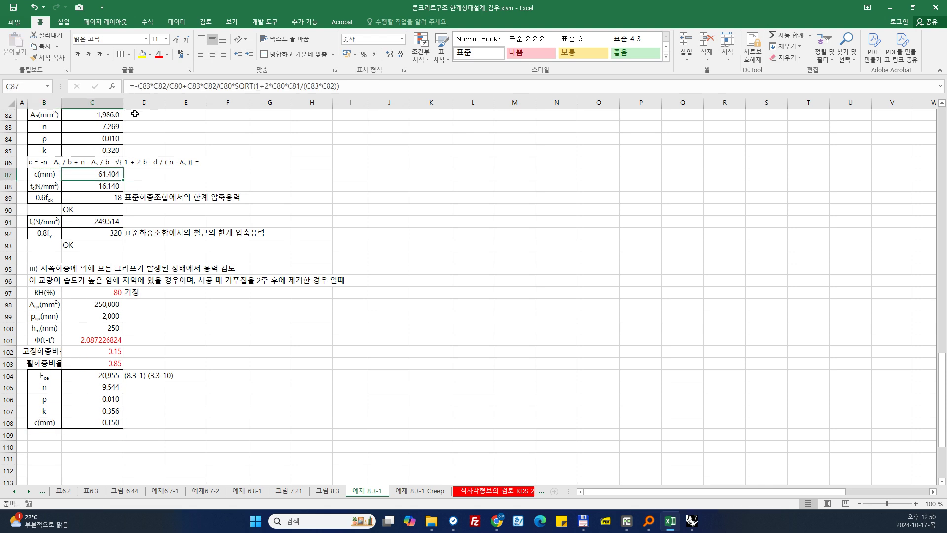
{"action": "left_click", "coordinate": [321, 87]}
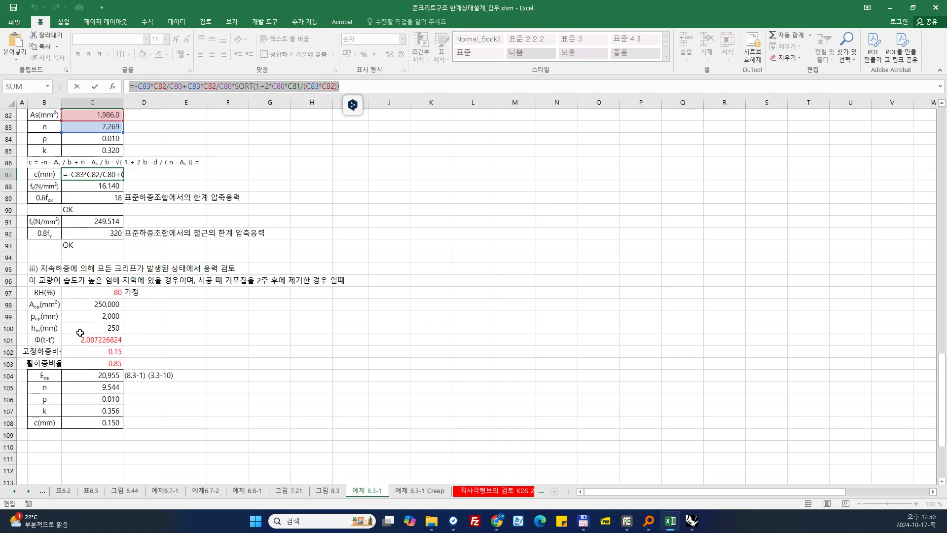
{"action": "key", "text": "Escape"}
{"action": "left_click", "coordinate": [102, 424]}
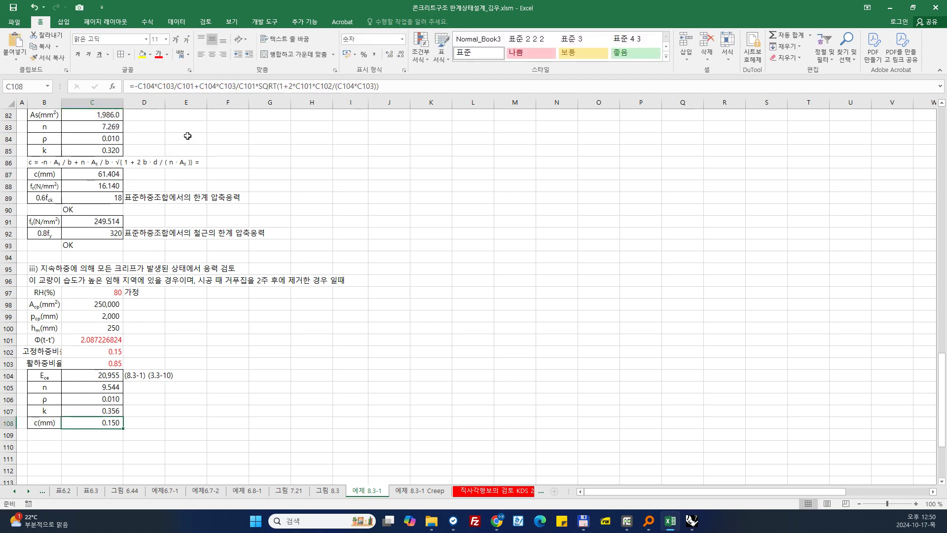
{"action": "left_click", "coordinate": [384, 86]}
{"action": "key", "text": "ctrl+a"}
{"action": "key", "text": "ctrl+v"}
{"action": "key", "text": "Return"}
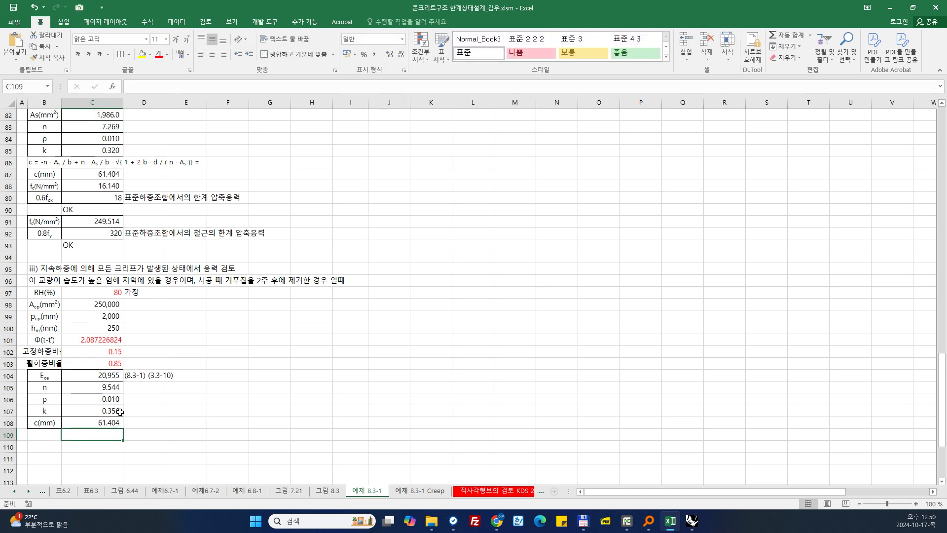
- Redirect all three modular ratio references in the c formula of C108 to C105
{"action": "double_click", "coordinate": [108, 423]}
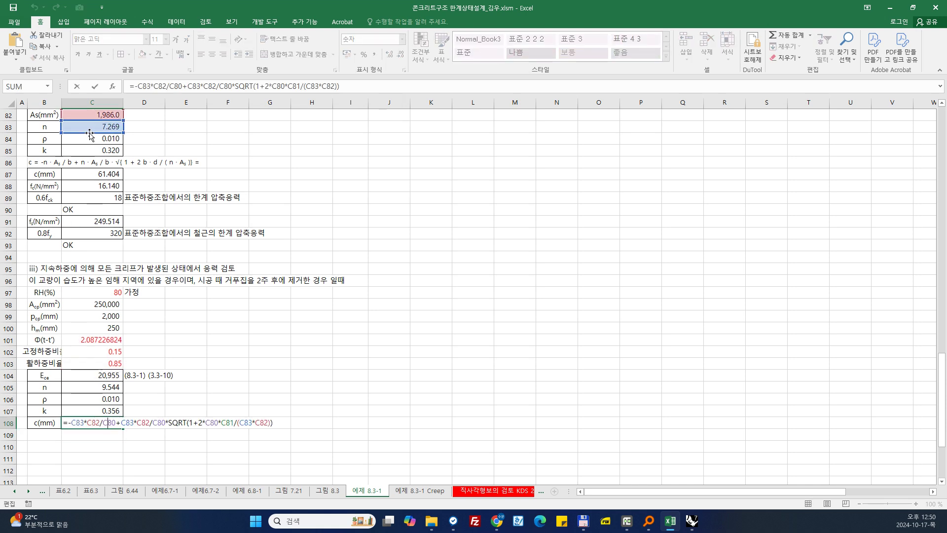
{"action": "scroll", "coordinate": [107, 231], "scroll_direction": "up", "scroll_amount": 2}
{"action": "scroll", "coordinate": [107, 229], "scroll_direction": "down", "scroll_amount": 2}
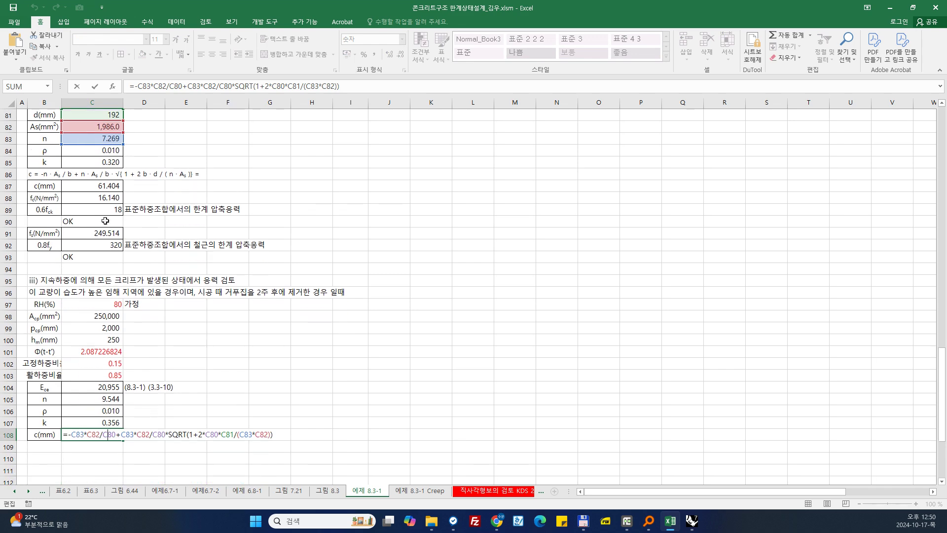
{"action": "left_click_drag", "start_coordinate": [85, 145], "coordinate": [81, 402]}
{"action": "left_click_drag", "start_coordinate": [86, 144], "coordinate": [84, 403]}
{"action": "left_click_drag", "start_coordinate": [88, 146], "coordinate": [73, 398]}
{"action": "key", "text": "Return"}
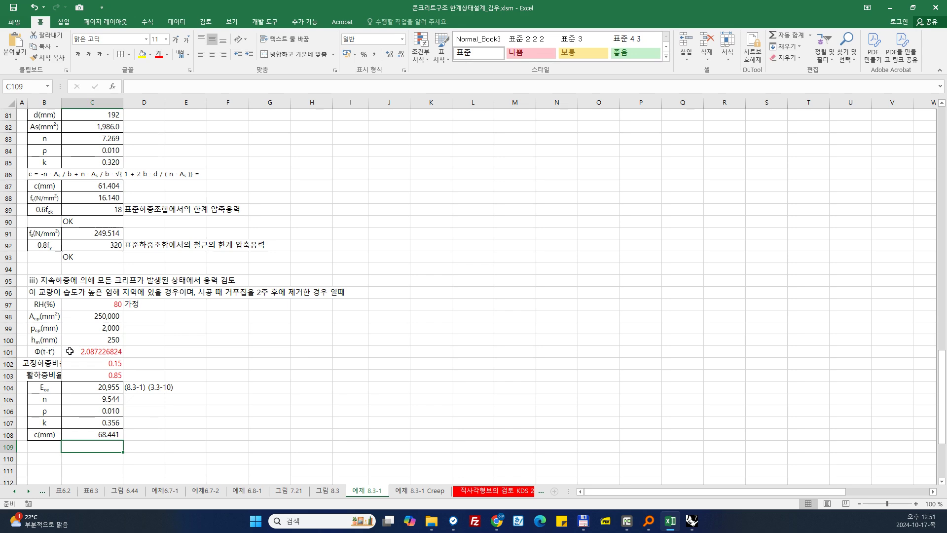
- Format the two neutral axis depth values c in C87 and C108 as numbers with one decimal place
{"action": "scroll", "coordinate": [102, 387], "scroll_direction": "down", "scroll_amount": 1}
{"action": "left_click", "coordinate": [92, 409]}
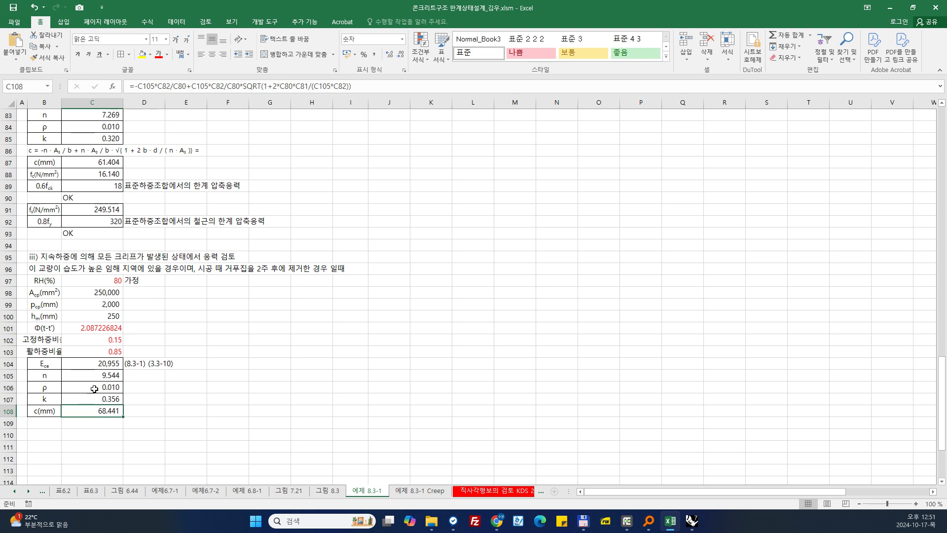
{"action": "scroll", "coordinate": [95, 387], "scroll_direction": "up", "scroll_amount": 1}
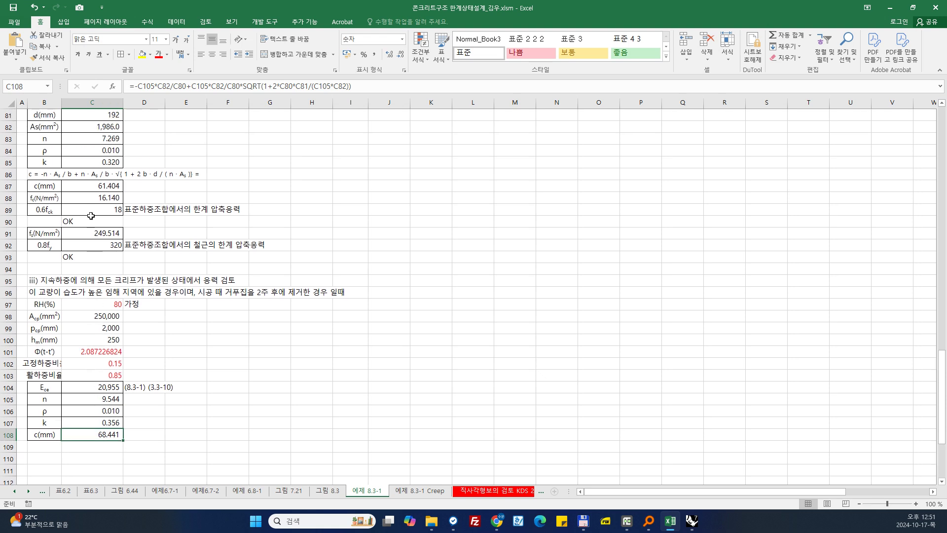
{"action": "left_click", "coordinate": [94, 187], "text": "ctrl"}
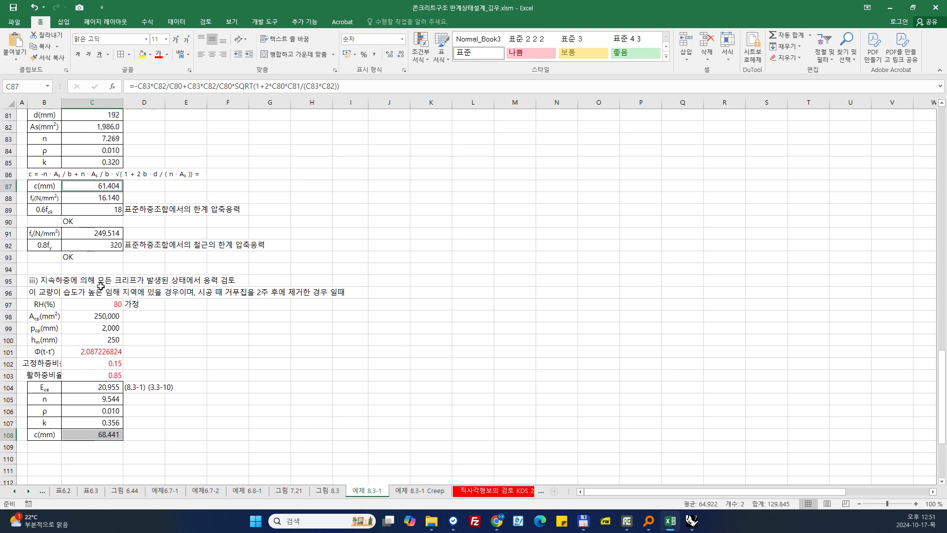
{"action": "key", "text": "ctrl+1"}
{"action": "left_click", "coordinate": [334, 88]}
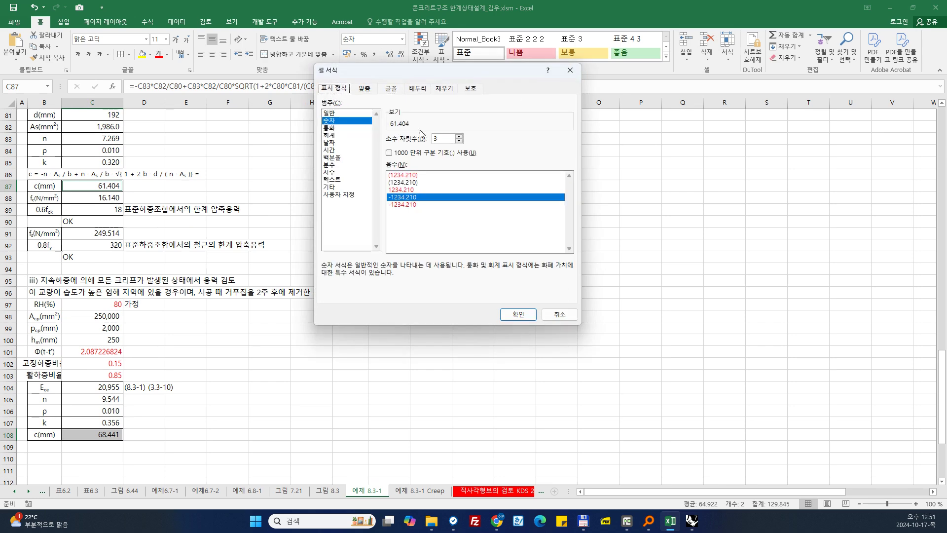
{"action": "left_click", "coordinate": [459, 142]}
{"action": "left_click", "coordinate": [459, 142]}
{"action": "left_click", "coordinate": [518, 314]}
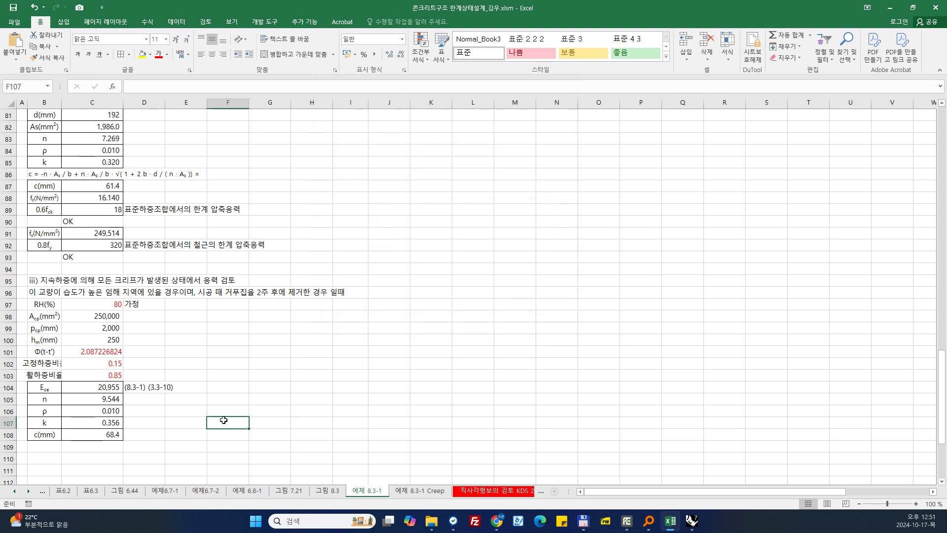
{"action": "left_click", "coordinate": [225, 423]}
- Copy the concrete and steel stress check block B88:D93 to B109, directly below the sustained-load c row
{"action": "scroll", "coordinate": [143, 419], "scroll_direction": "down", "scroll_amount": 2}
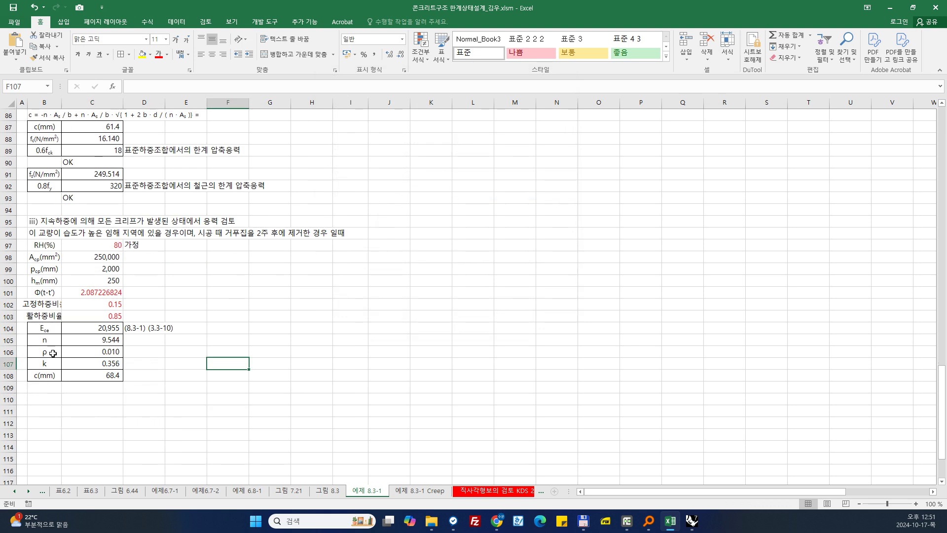
{"action": "left_click_drag", "start_coordinate": [56, 139], "coordinate": [137, 194]}
{"action": "key", "text": "ctrl+c"}
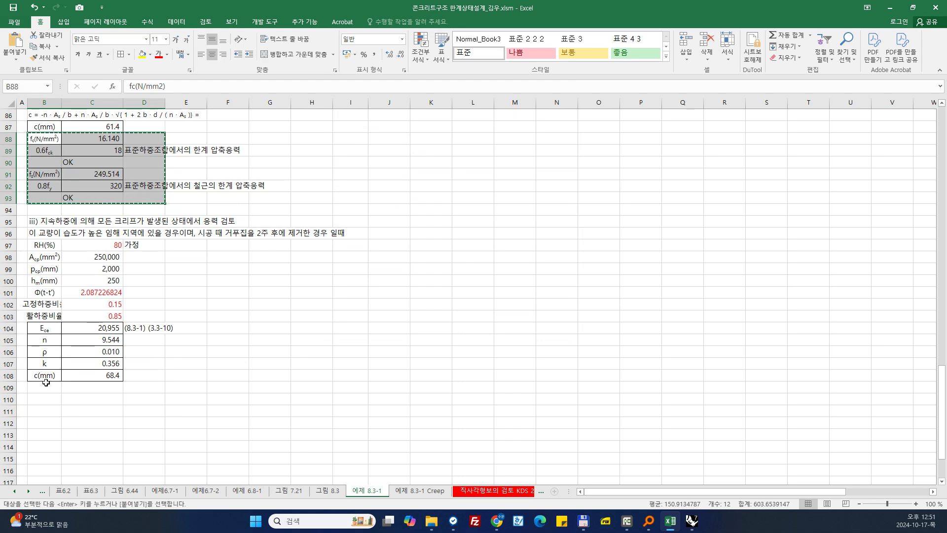
{"action": "left_click", "coordinate": [46, 387]}
{"action": "key", "text": "ctrl+v"}
- Copy the exact formula text of the concrete stress fc in C88, =2*C70/((1-C85/3)*C80*C87*C81), leaving that cell unmodified
{"action": "left_click", "coordinate": [77, 390]}
{"action": "double_click", "coordinate": [77, 390]}
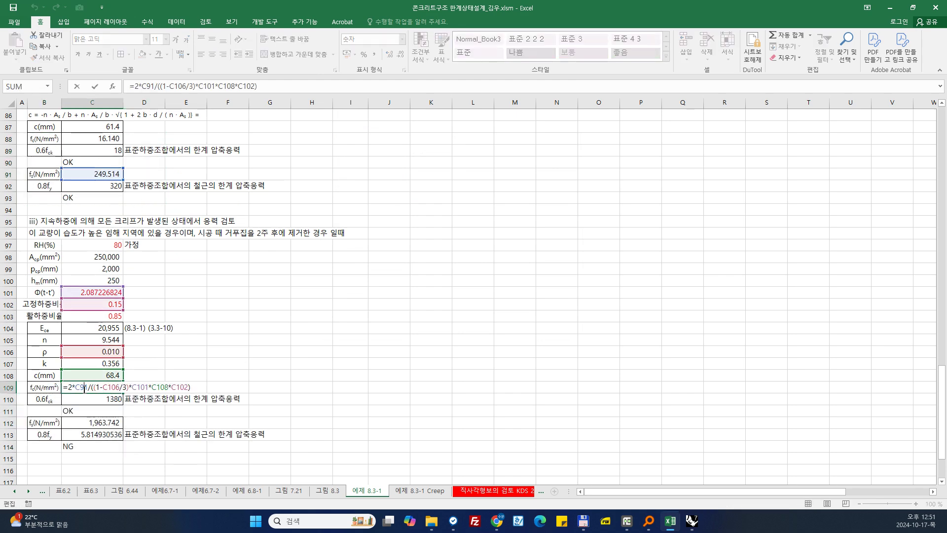
{"action": "key", "text": "Escape"}
{"action": "left_click", "coordinate": [88, 139]}
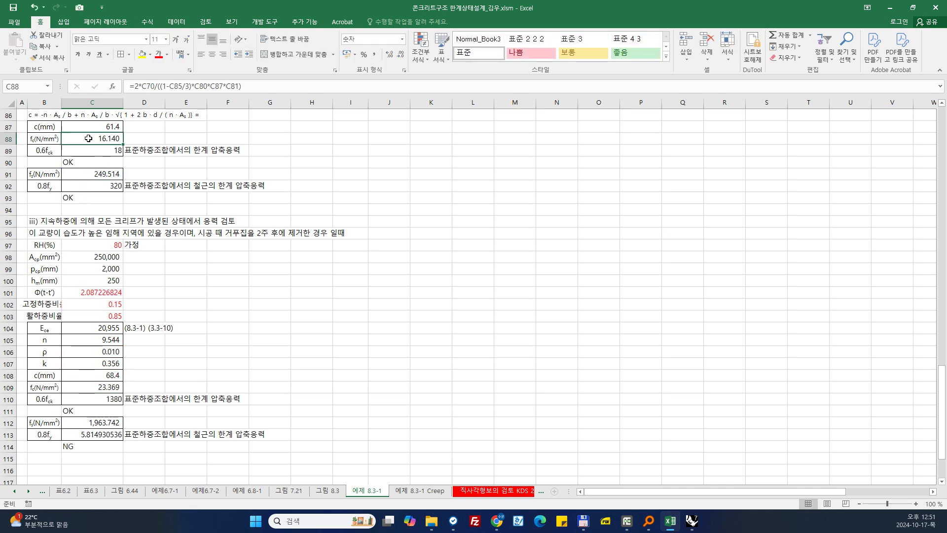
{"action": "double_click", "coordinate": [88, 138]}
{"action": "scroll", "coordinate": [111, 198], "scroll_direction": "up", "scroll_amount": 2}
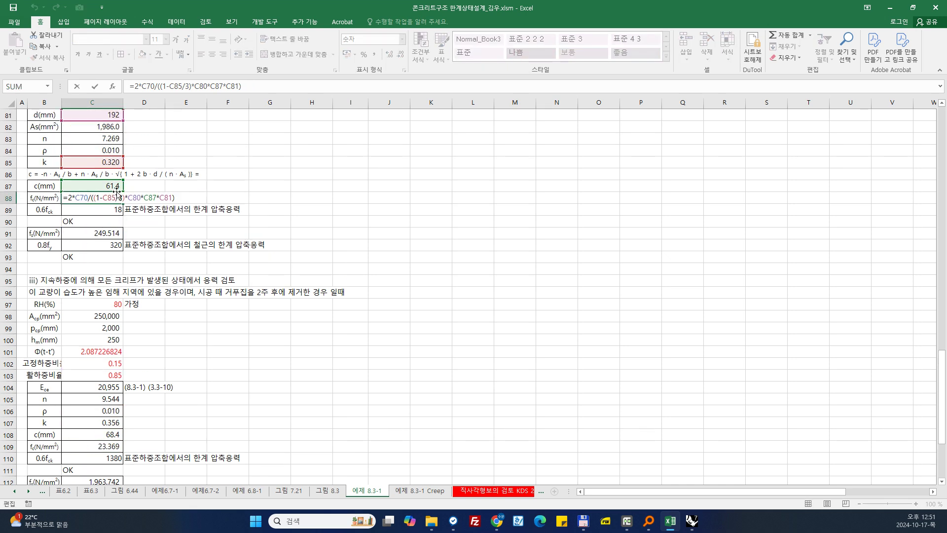
{"action": "scroll", "coordinate": [118, 191], "scroll_direction": "up", "scroll_amount": 1}
{"action": "scroll", "coordinate": [211, 113], "scroll_direction": "up", "scroll_amount": 1}
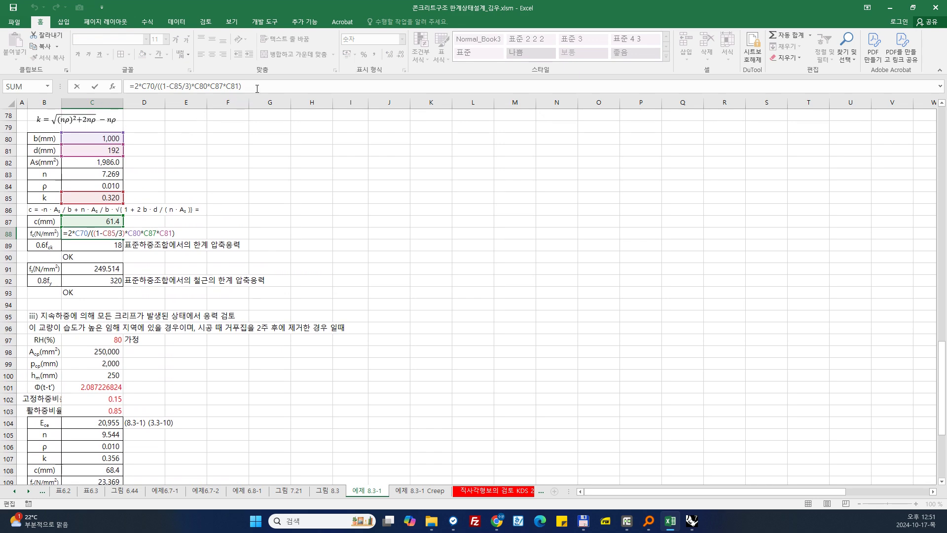
{"action": "triple_click", "coordinate": [257, 89]}
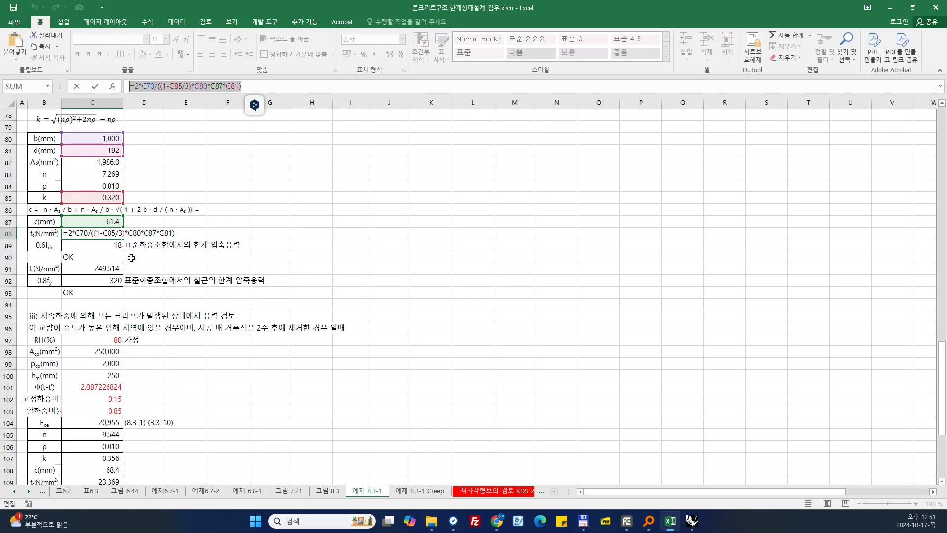
{"action": "key", "text": "Escape"}
{"action": "scroll", "coordinate": [82, 412], "scroll_direction": "down", "scroll_amount": 3}
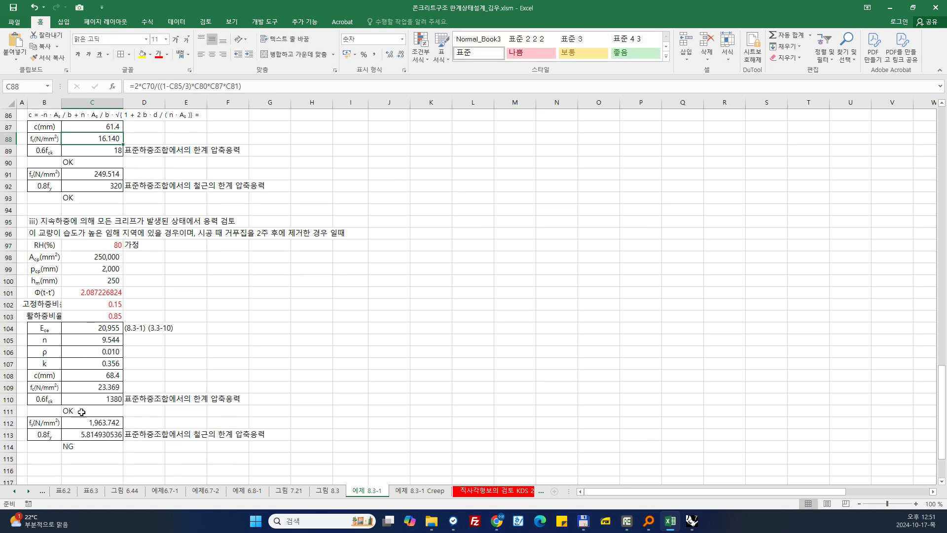
- Replace the shifted fc formula in C109 with the copied text and redirect its c reference from C87 to C108
{"action": "left_click", "coordinate": [86, 387]}
{"action": "left_click_drag", "start_coordinate": [257, 87], "coordinate": [5, 78]}
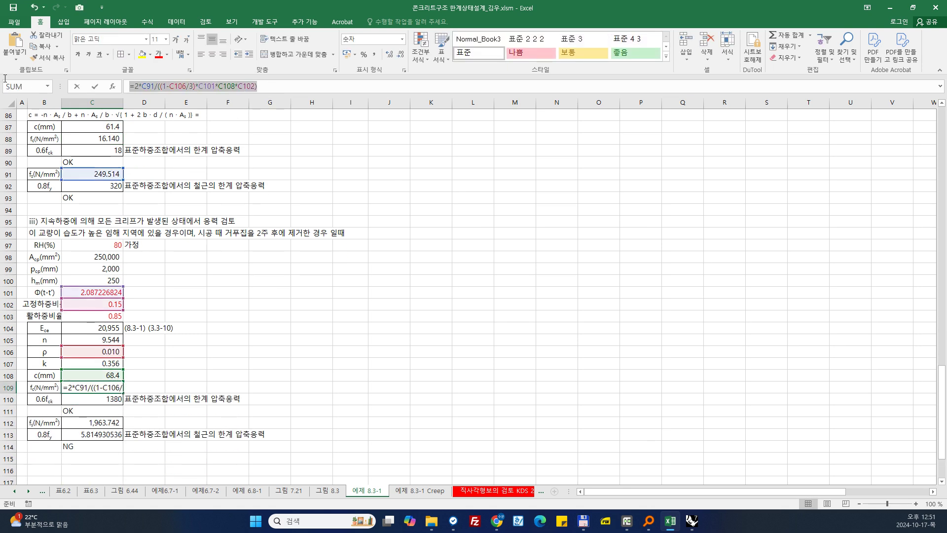
{"action": "key", "text": "ctrl+v"}
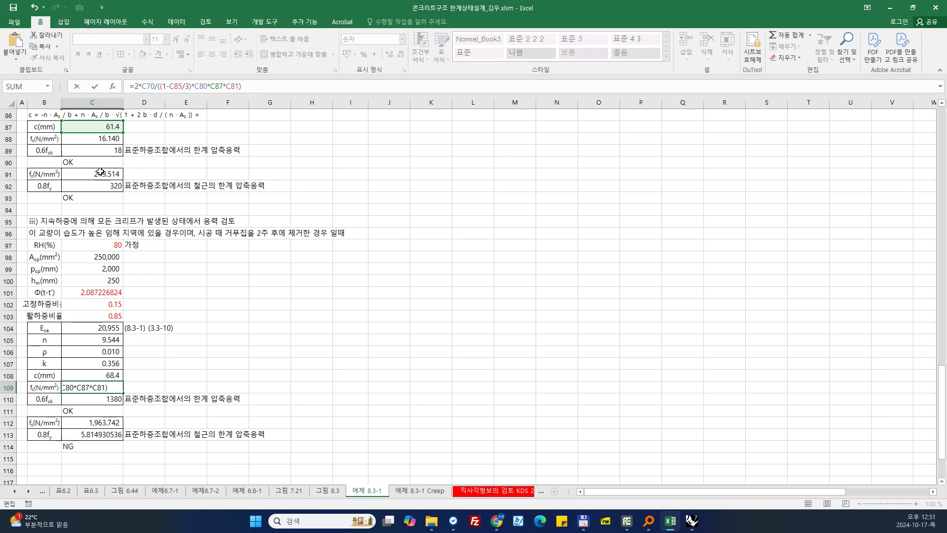
{"action": "left_click_drag", "start_coordinate": [96, 134], "coordinate": [88, 376]}
{"action": "key", "text": "Return"}
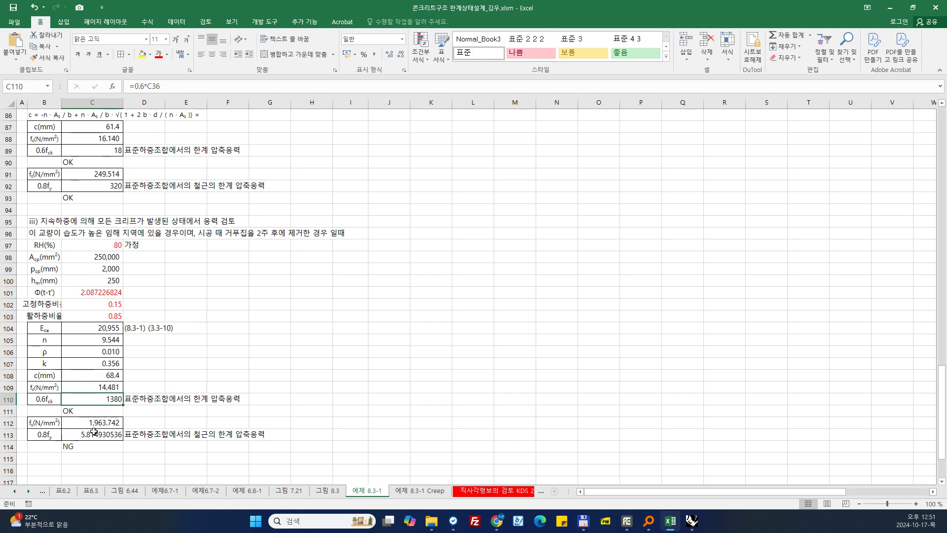
- Replace the shifted steel stress formula in C112 with the exact formula text of C91, =C70/(C82*(1-C85/3)*C81)
{"action": "left_click", "coordinate": [105, 178]}
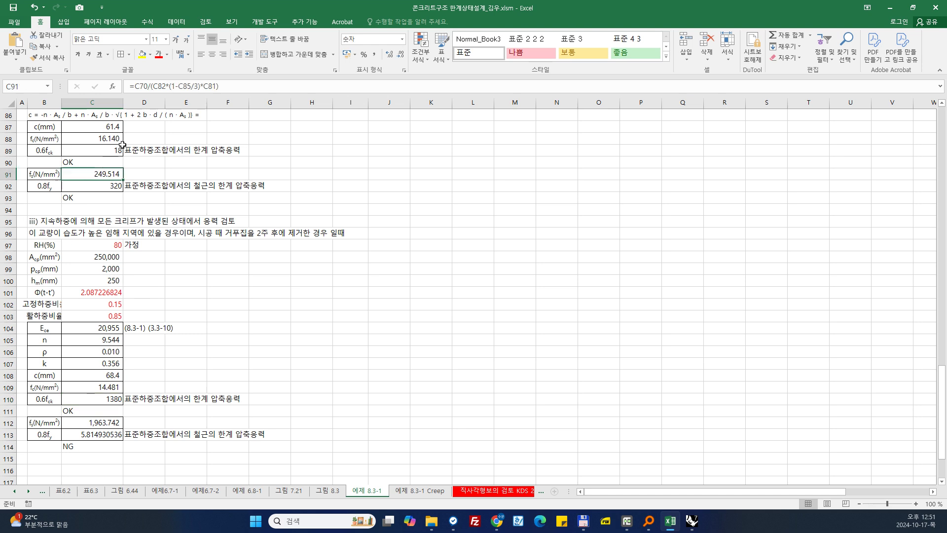
{"action": "left_click", "coordinate": [212, 88]}
{"action": "right_click", "coordinate": [135, 86]}
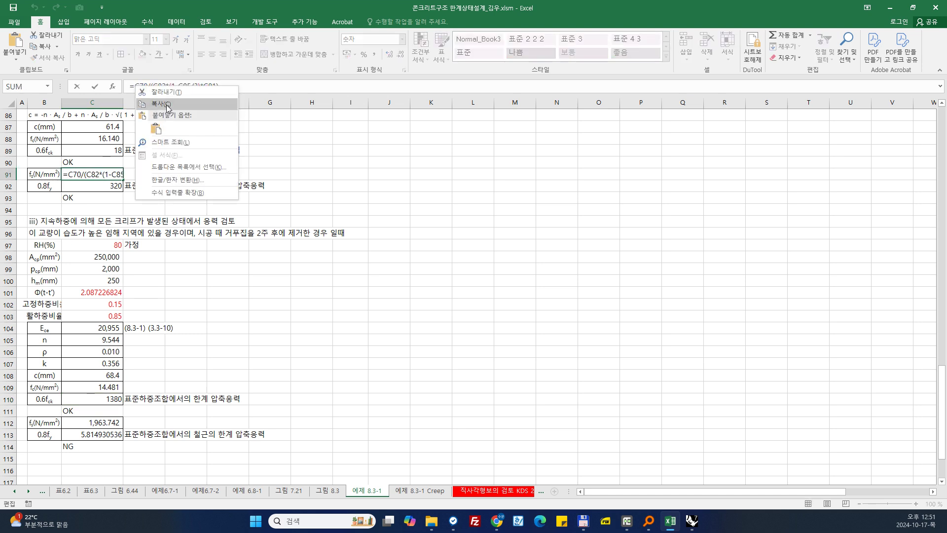
{"action": "left_click", "coordinate": [167, 107]}
{"action": "key", "text": "Escape"}
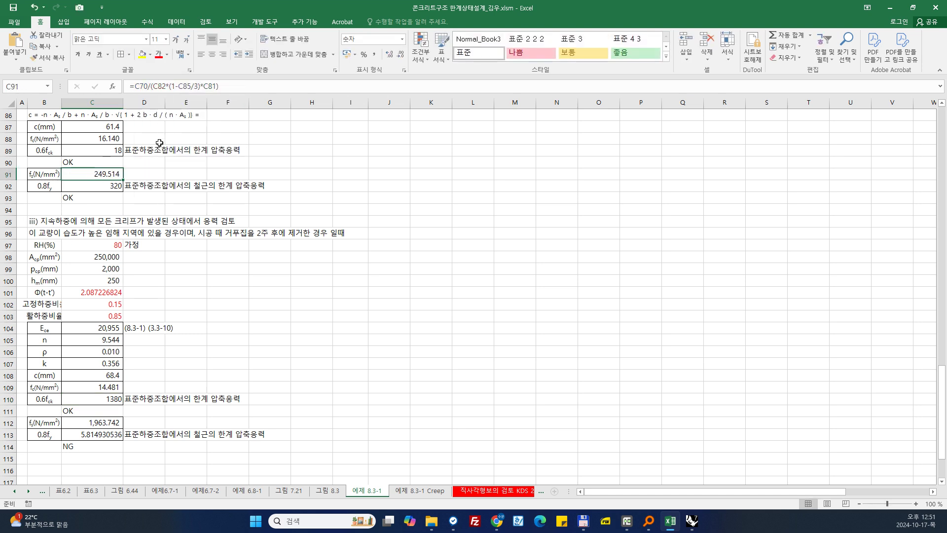
{"action": "left_click", "coordinate": [87, 422]}
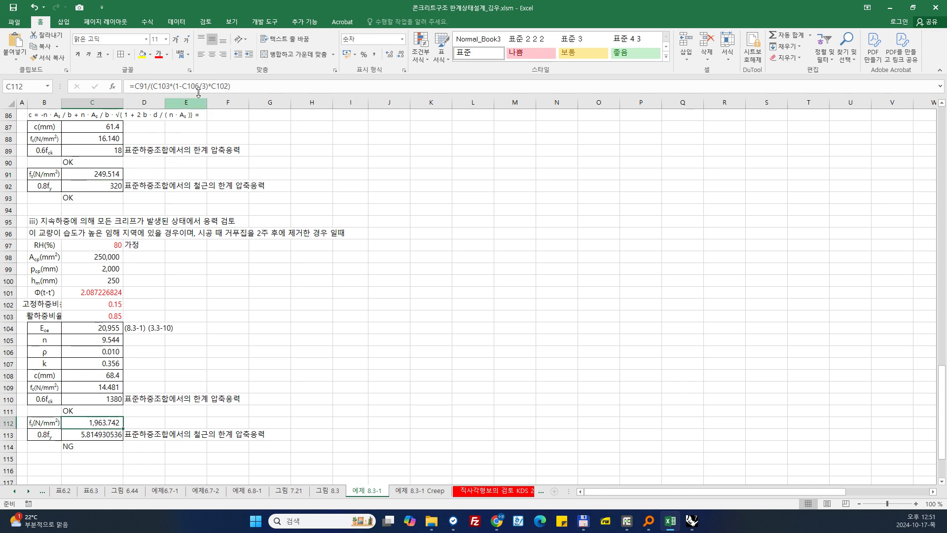
{"action": "left_click_drag", "start_coordinate": [130, 87], "coordinate": [231, 87]}
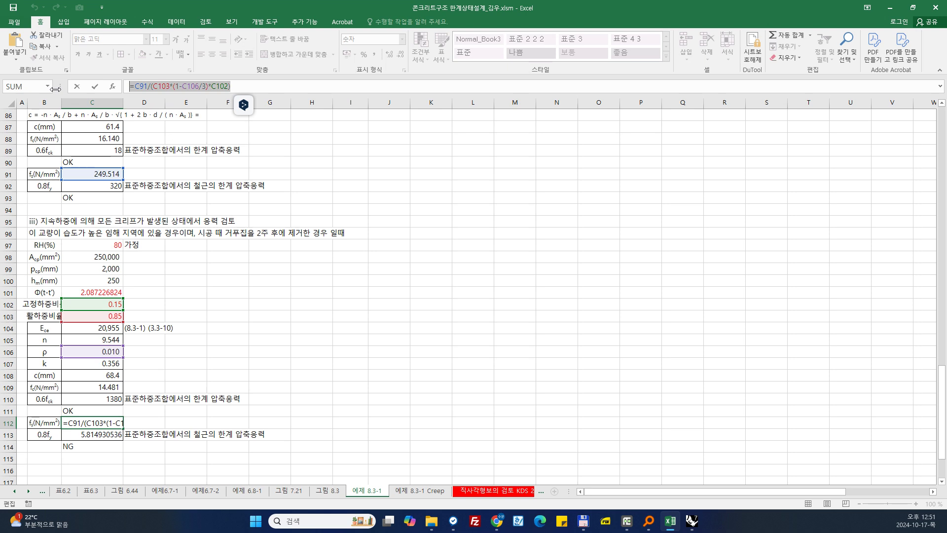
{"action": "key", "text": "Return"}
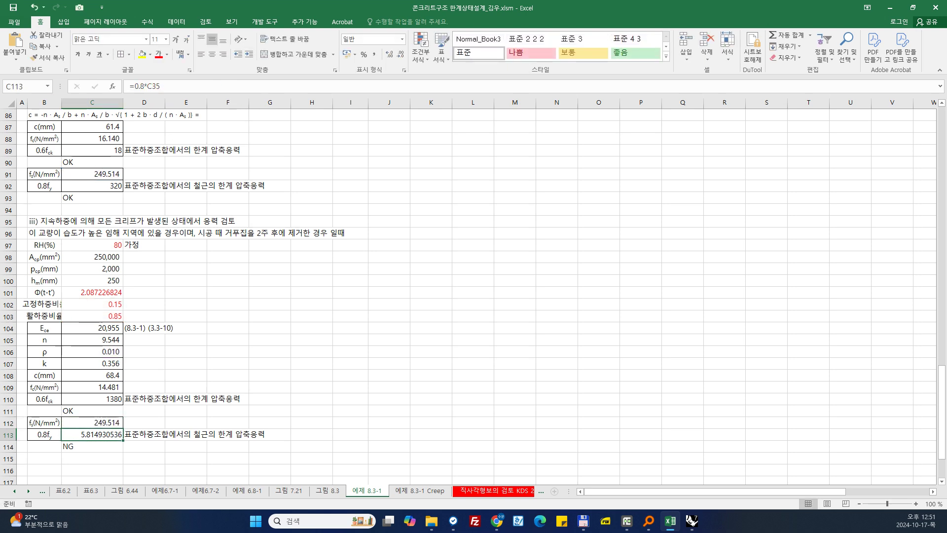
- Redirect the k reference in the steel stress formula of C112 from C85 to C107
{"action": "double_click", "coordinate": [115, 422]}
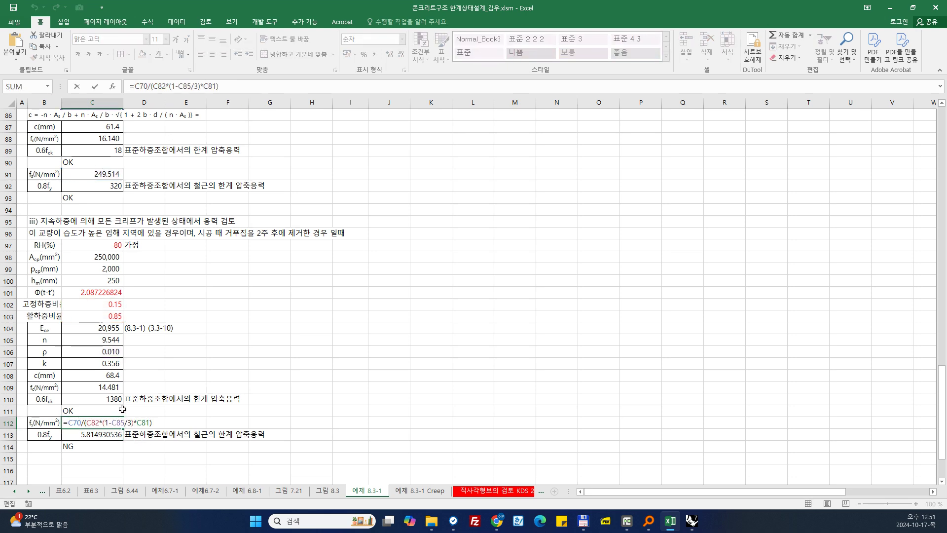
{"action": "scroll", "coordinate": [122, 410], "scroll_direction": "up", "scroll_amount": 2}
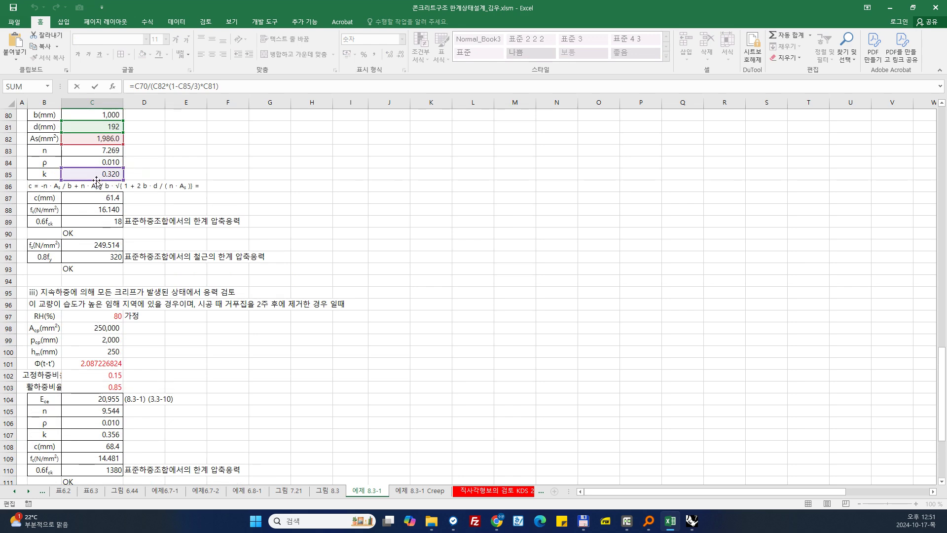
{"action": "left_click_drag", "start_coordinate": [97, 180], "coordinate": [104, 435]}
{"action": "key", "text": "Return"}
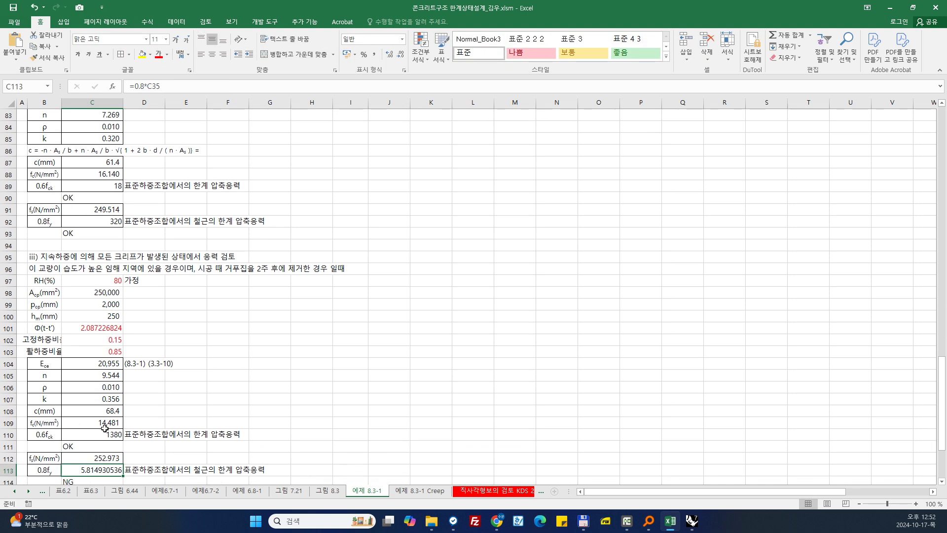
- Correct the 0.8fy limit in C113 to =0.8*C14, matching the formula in C92
{"action": "scroll", "coordinate": [107, 422], "scroll_direction": "down", "scroll_amount": 1}
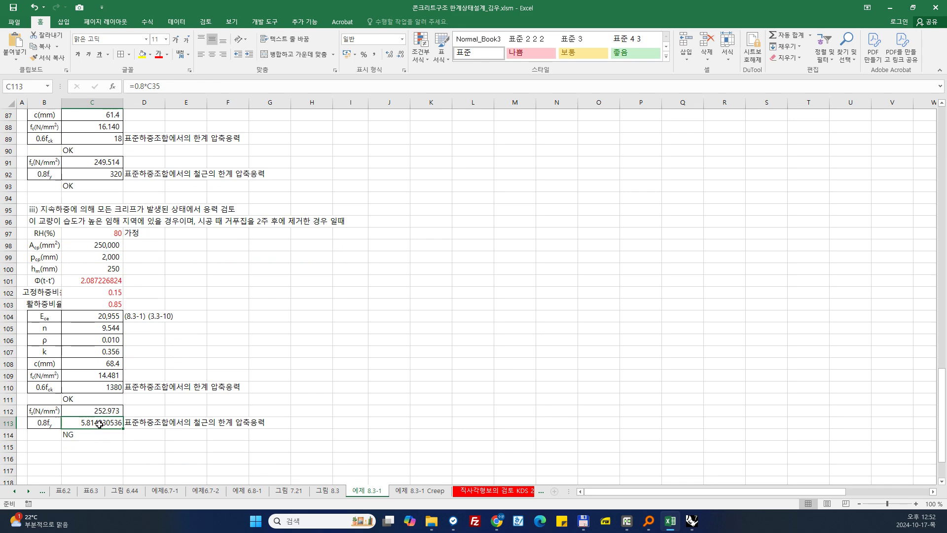
{"action": "left_click", "coordinate": [96, 170]}
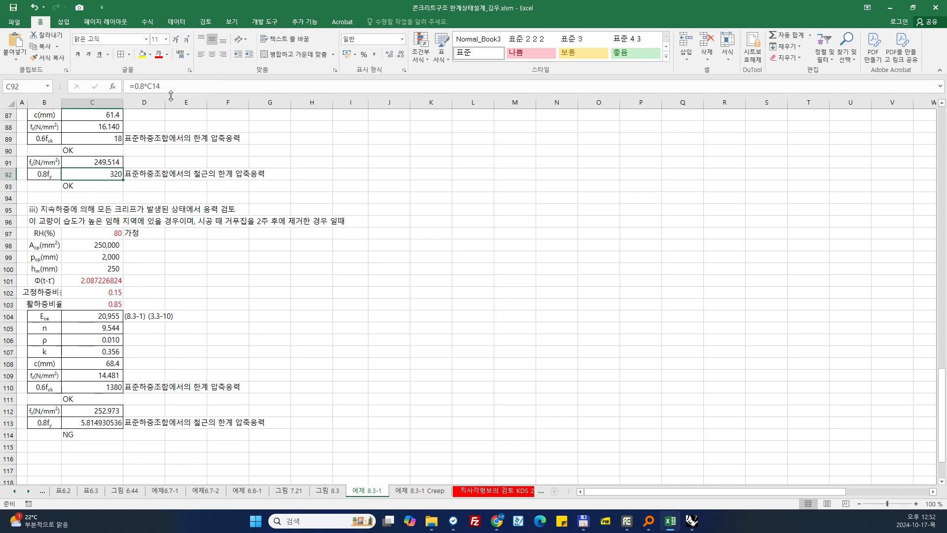
{"action": "left_click", "coordinate": [101, 423]}
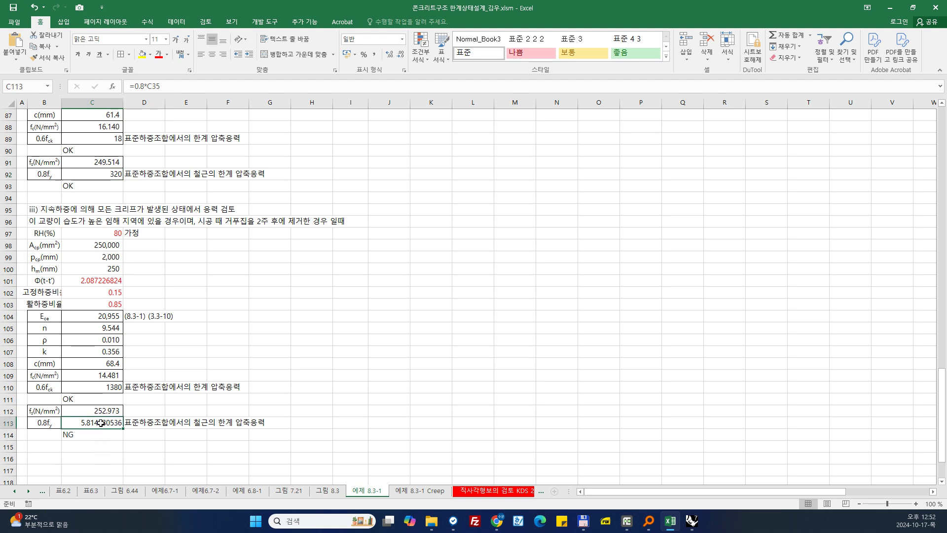
{"action": "double_click", "coordinate": [155, 86]}
{"action": "type", "text": "C14"}
{"action": "key", "text": "Return"}
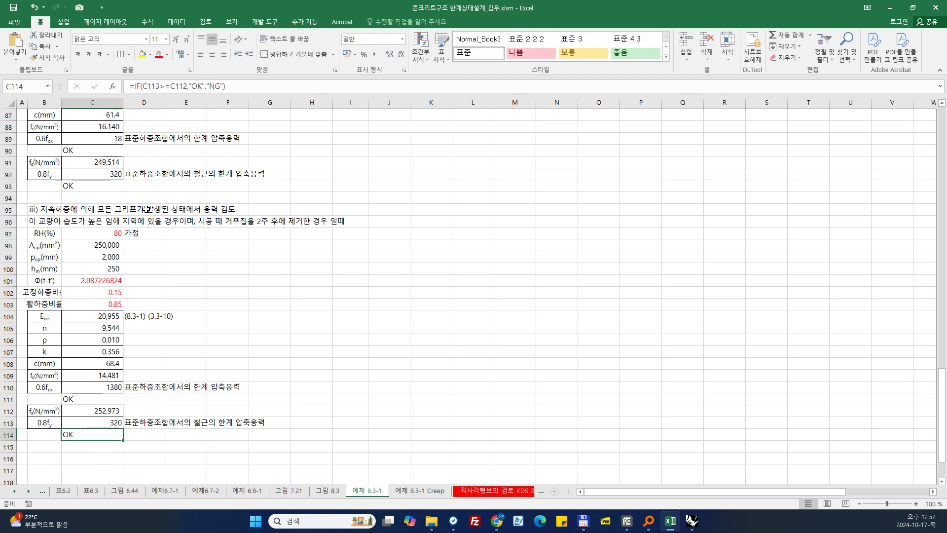
- Correct the 0.6fck limit formula in C110 so it references the same fck cell as C89
{"action": "left_click", "coordinate": [99, 389]}
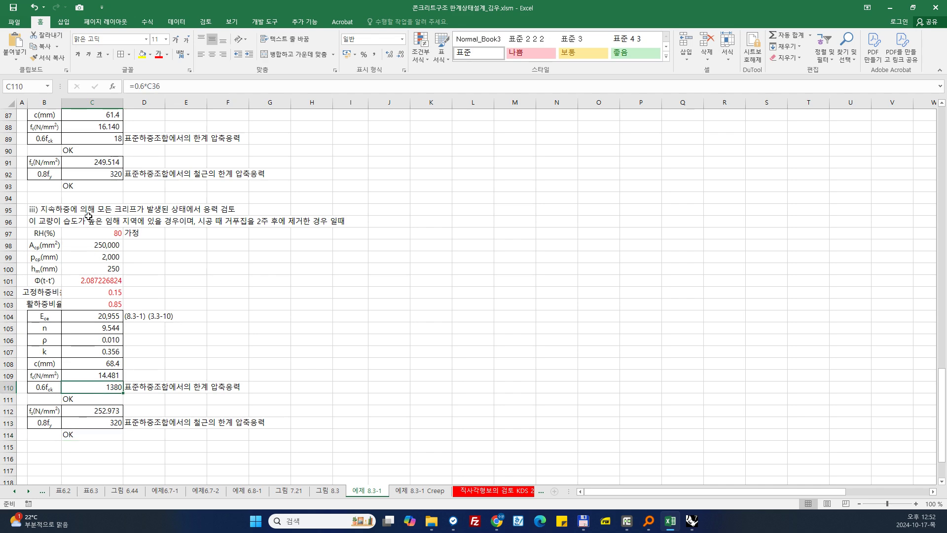
{"action": "left_click", "coordinate": [97, 139]}
{"action": "left_click", "coordinate": [100, 390]}
{"action": "left_click", "coordinate": [150, 85]}
{"action": "key", "text": "Return"}
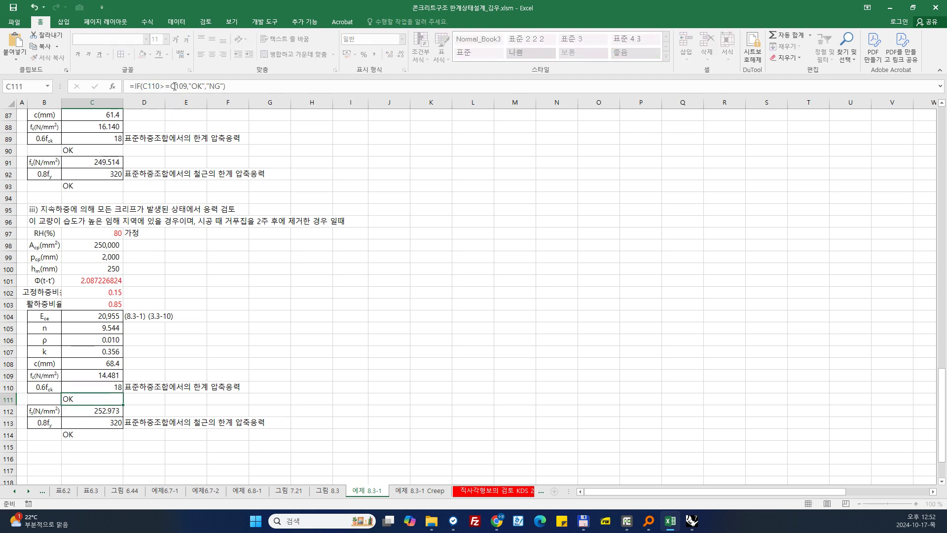
{"action": "left_click", "coordinate": [105, 409]}
{"action": "left_click", "coordinate": [104, 398]}
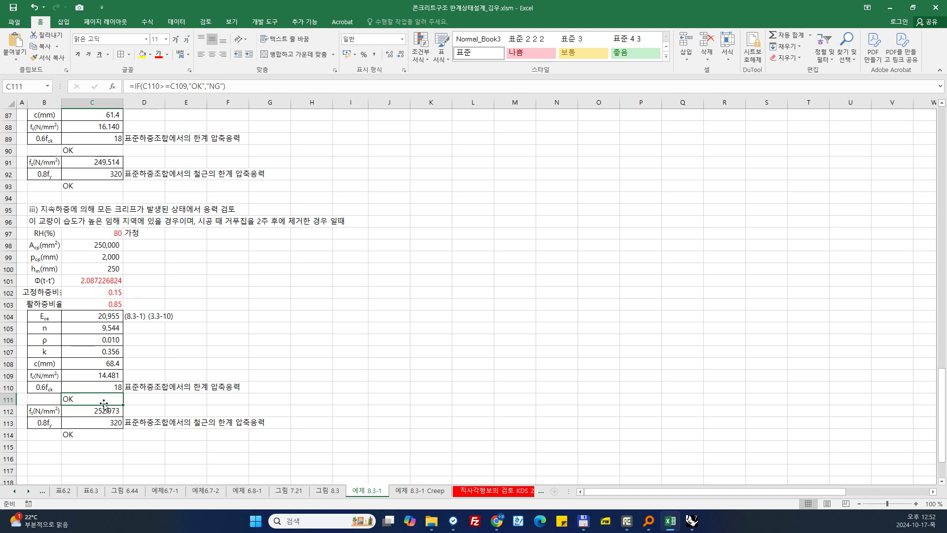
{"action": "scroll", "coordinate": [104, 404], "scroll_direction": "up", "scroll_amount": 1}
{"action": "left_click", "coordinate": [80, 224]}
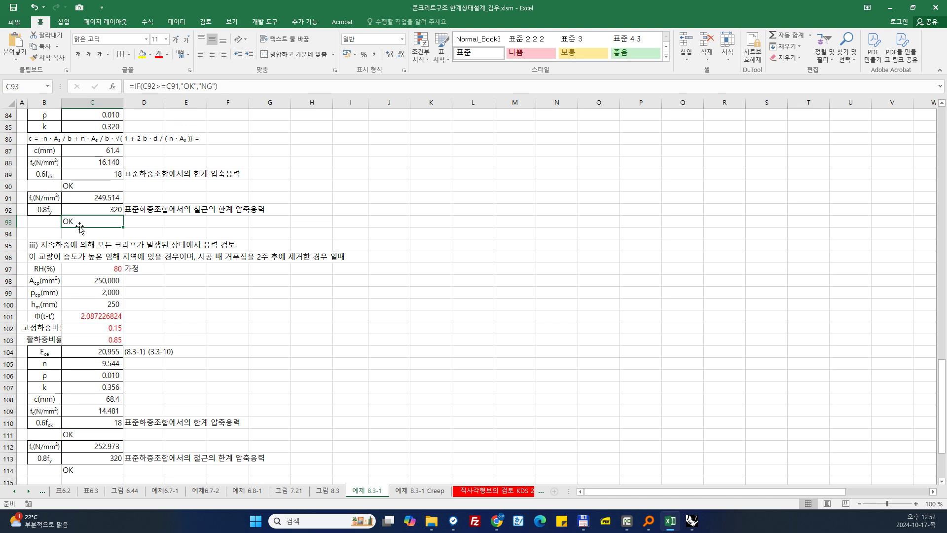
{"action": "scroll", "coordinate": [143, 338], "scroll_direction": "down", "scroll_amount": 1}
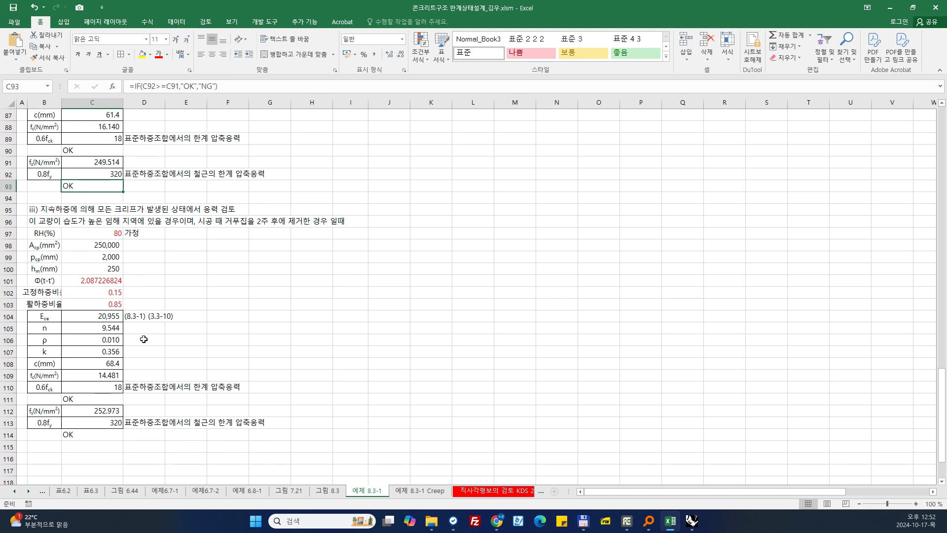